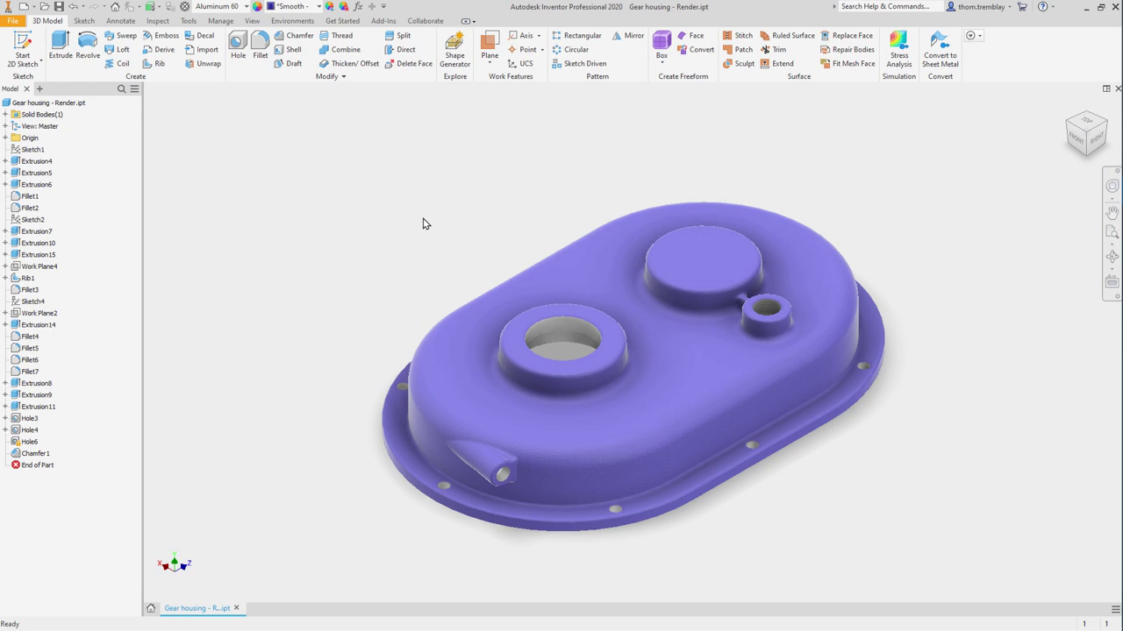
Step: Enter the Inventor Studio rendering environment from the Environments options
left_click(293, 21)
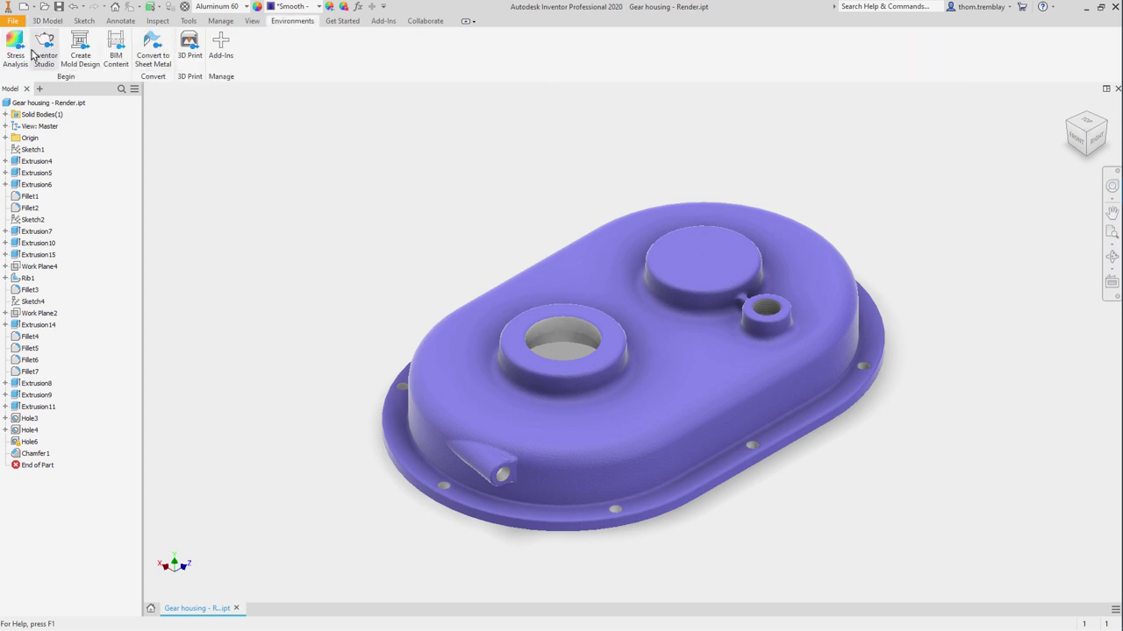
left_click(35, 43)
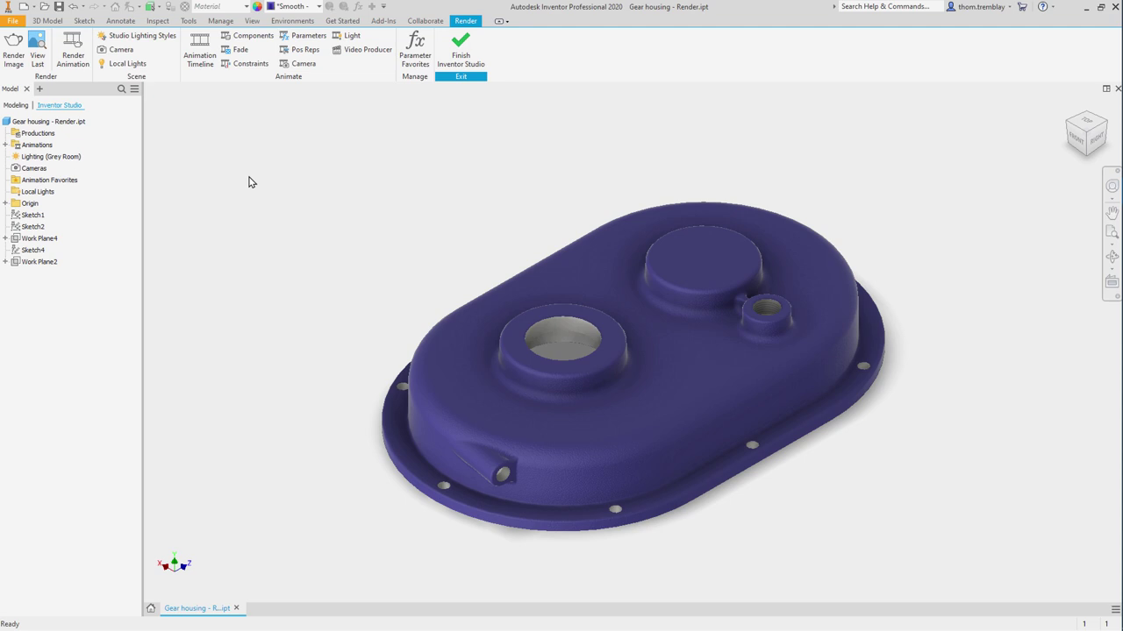
Step: Add a camera targeting the round boss top, placed above it, and begin moving it
left_click(120, 50)
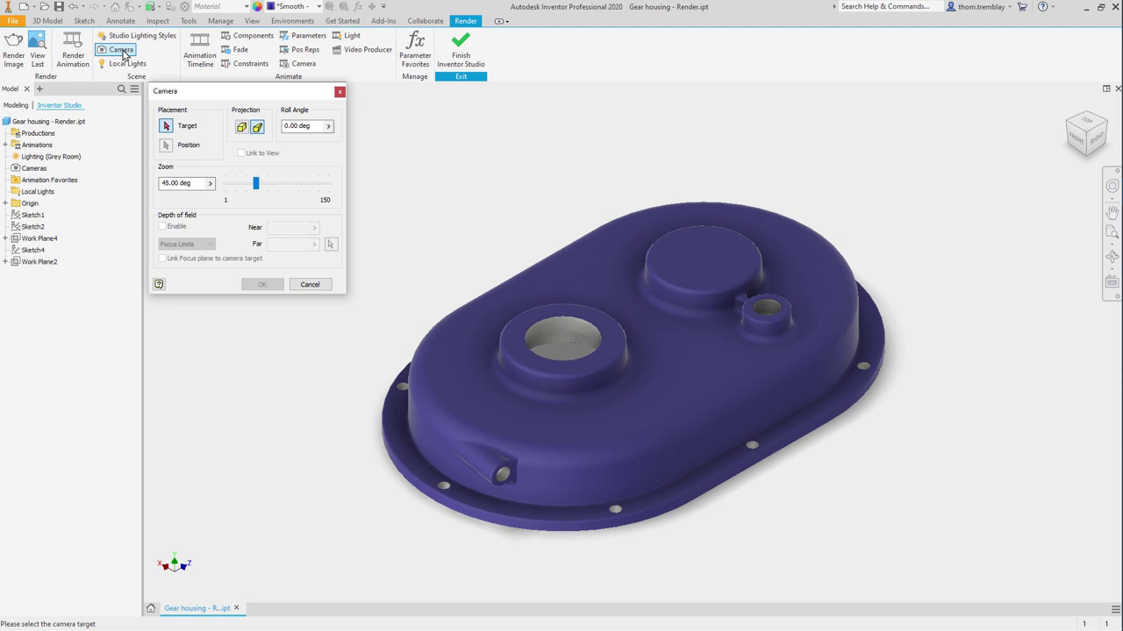
left_click(690, 253)
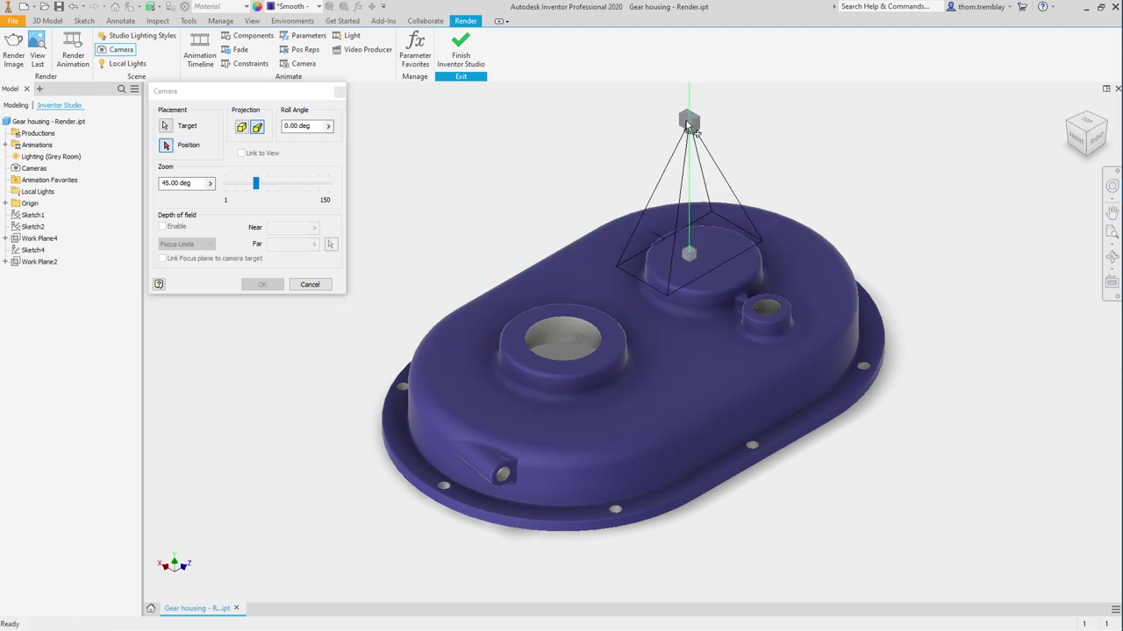
left_click(689, 122)
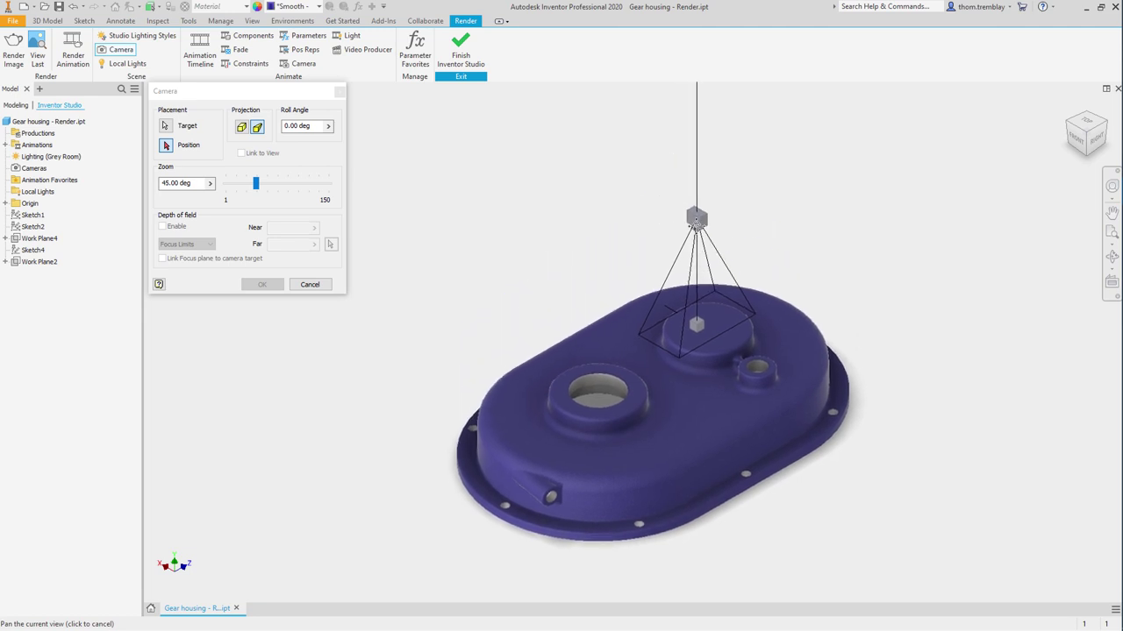
left_click(699, 119)
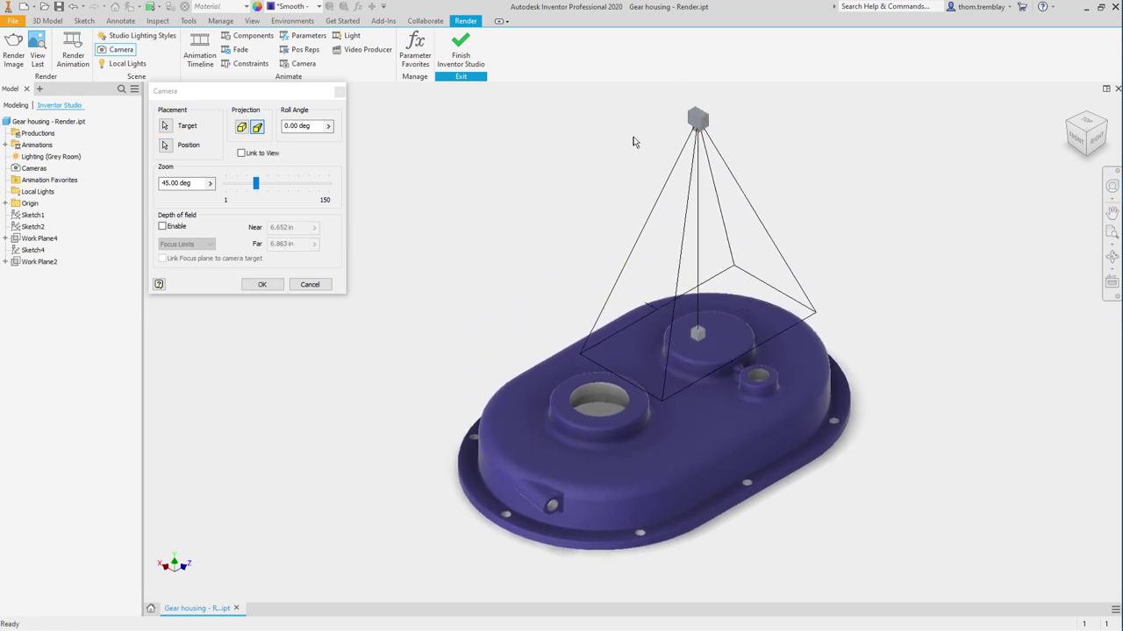
scroll(633, 138, "down", 2)
left_click(686, 125)
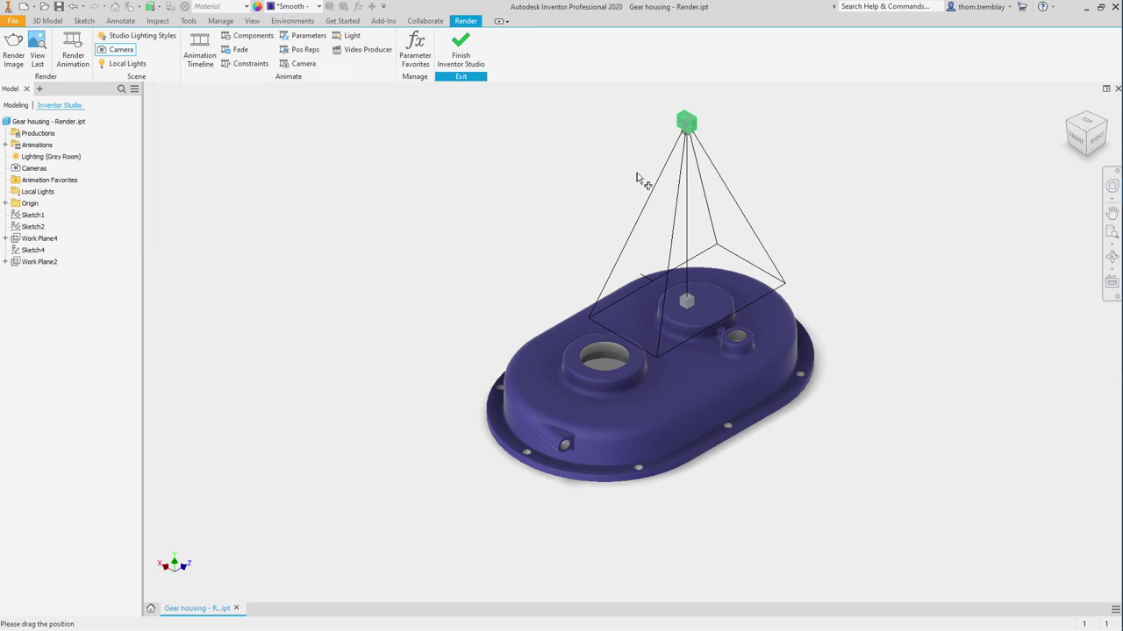
Step: Drag the camera down beside the housing and apply the new position
left_click_drag(701, 112, 368, 365)
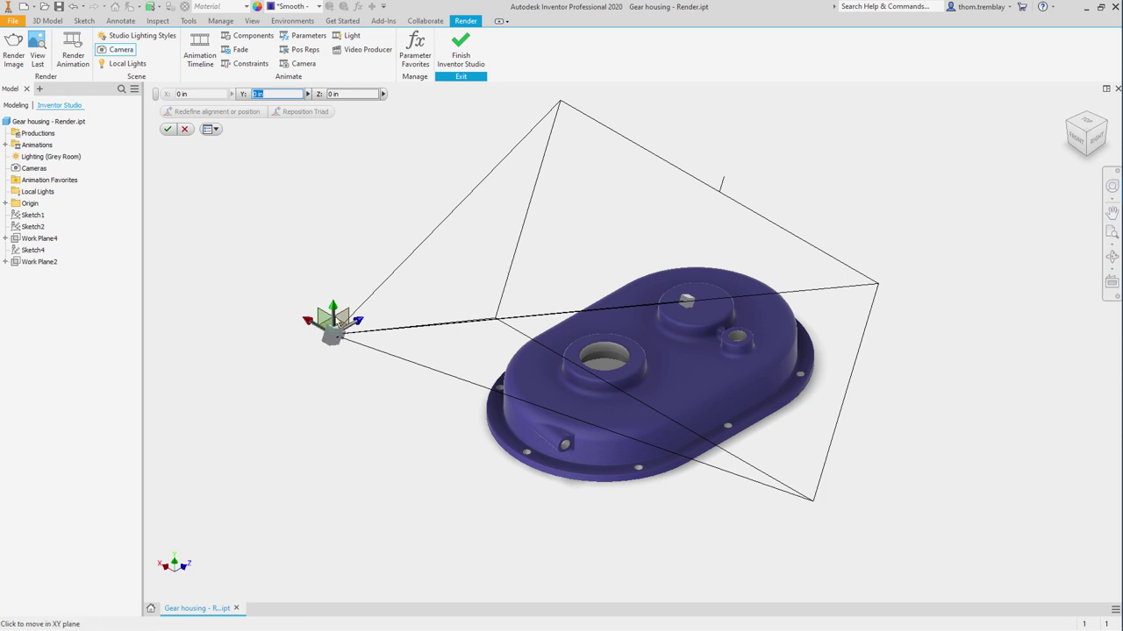
left_click_drag(340, 316, 377, 428)
middle_click_drag(514, 518, 602, 441)
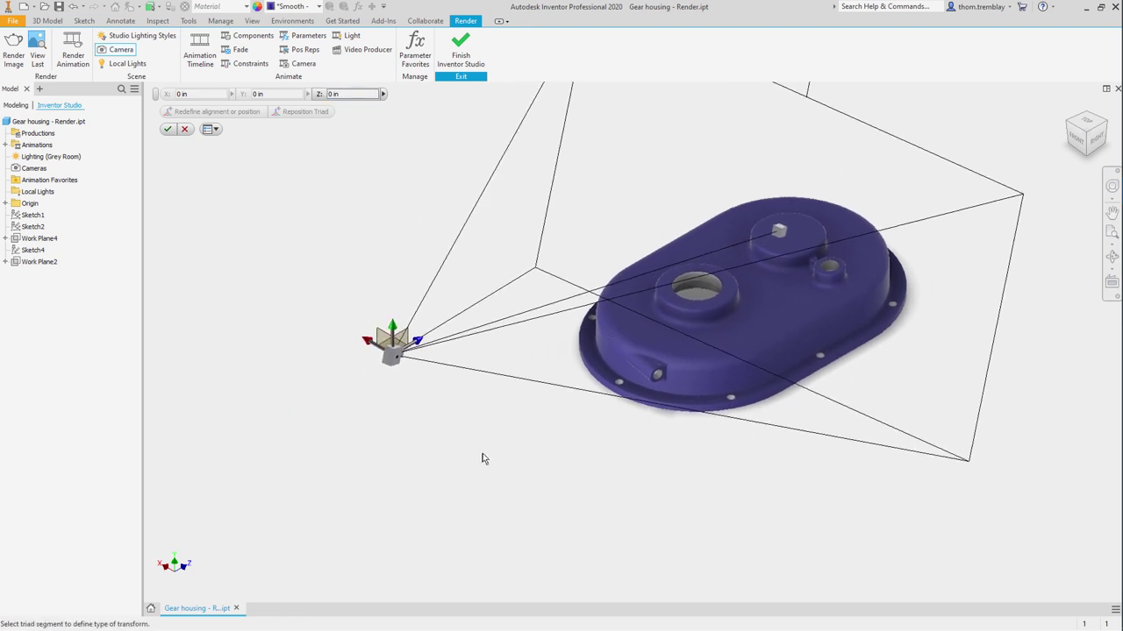
left_click(167, 129)
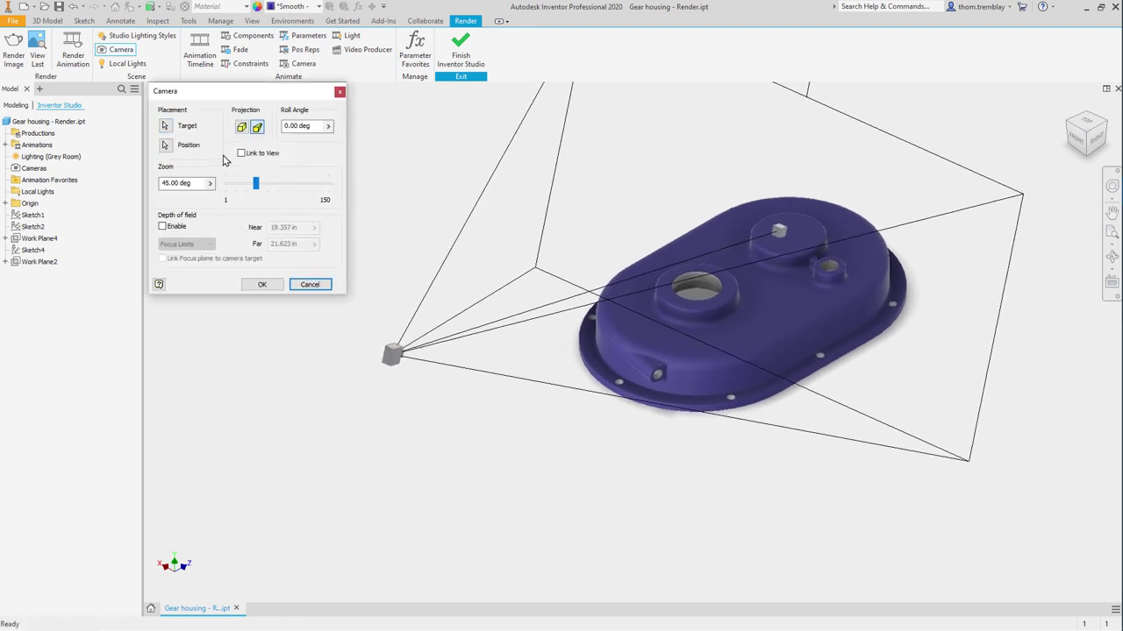
Step: Move the camera target across the part, then slide the camera sideways along X
left_click(789, 213)
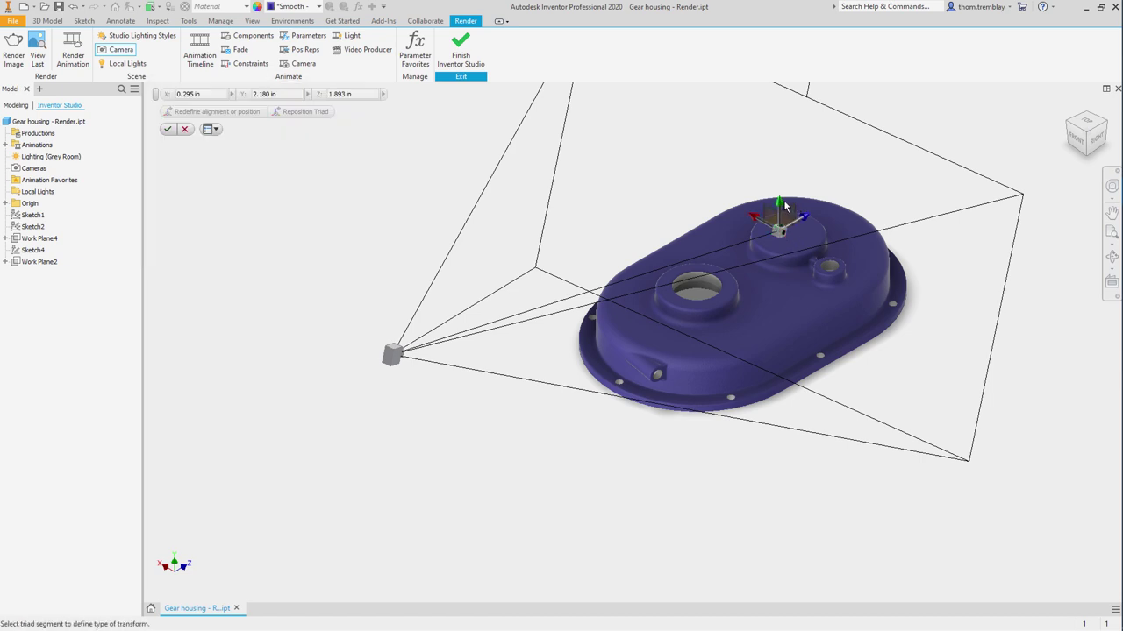
left_click_drag(789, 213, 801, 290)
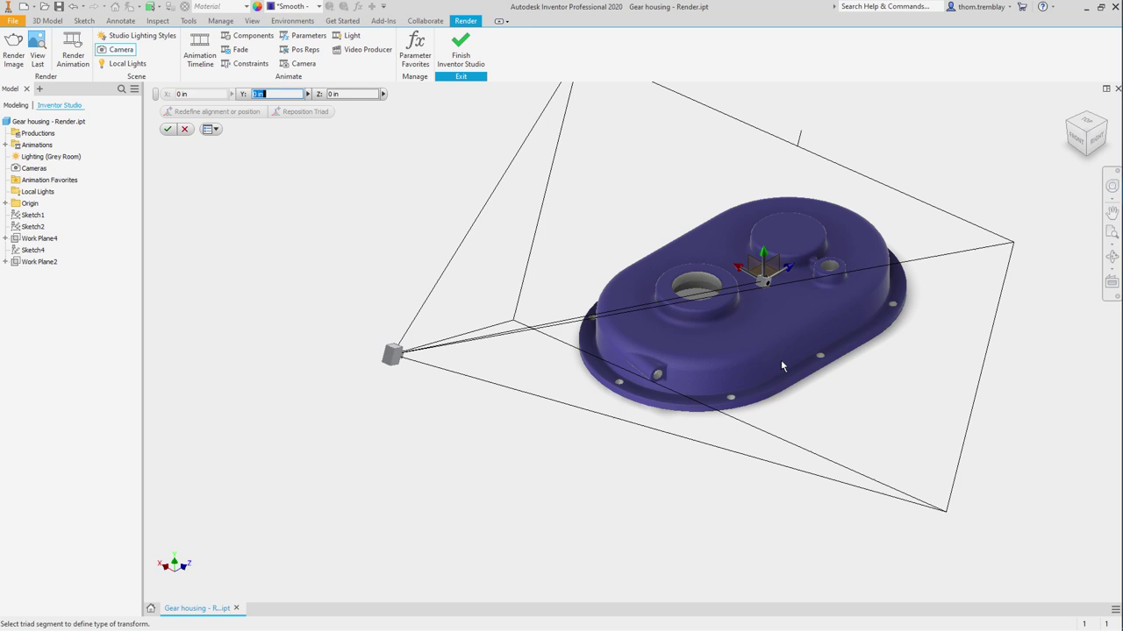
middle_click_drag(781, 362, 781, 316, "shift")
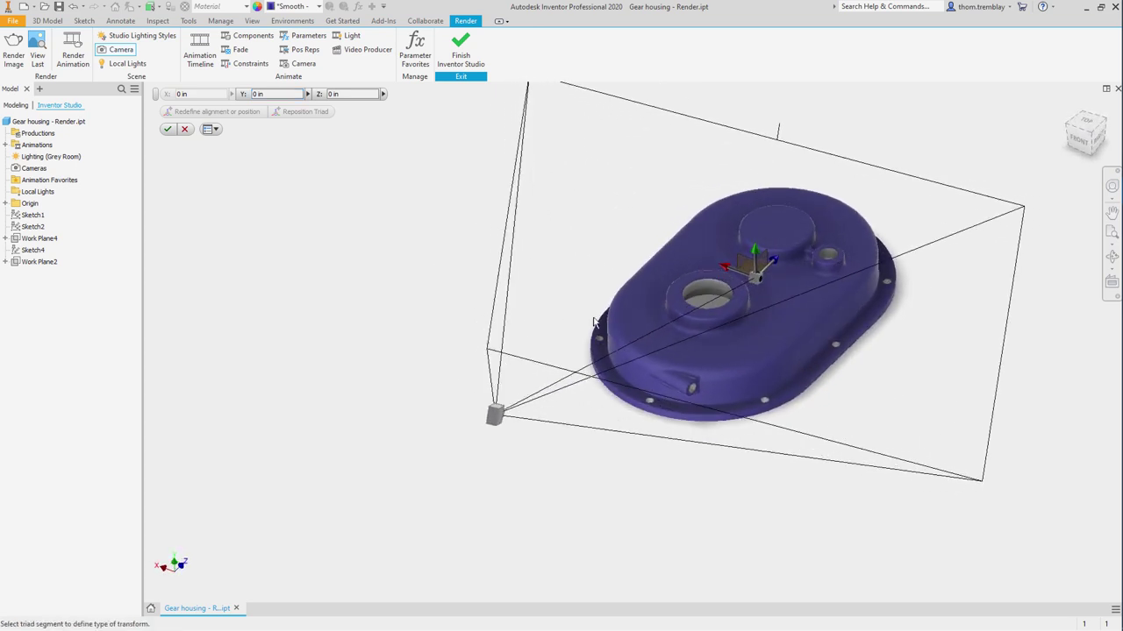
left_click(167, 129)
left_click(496, 417)
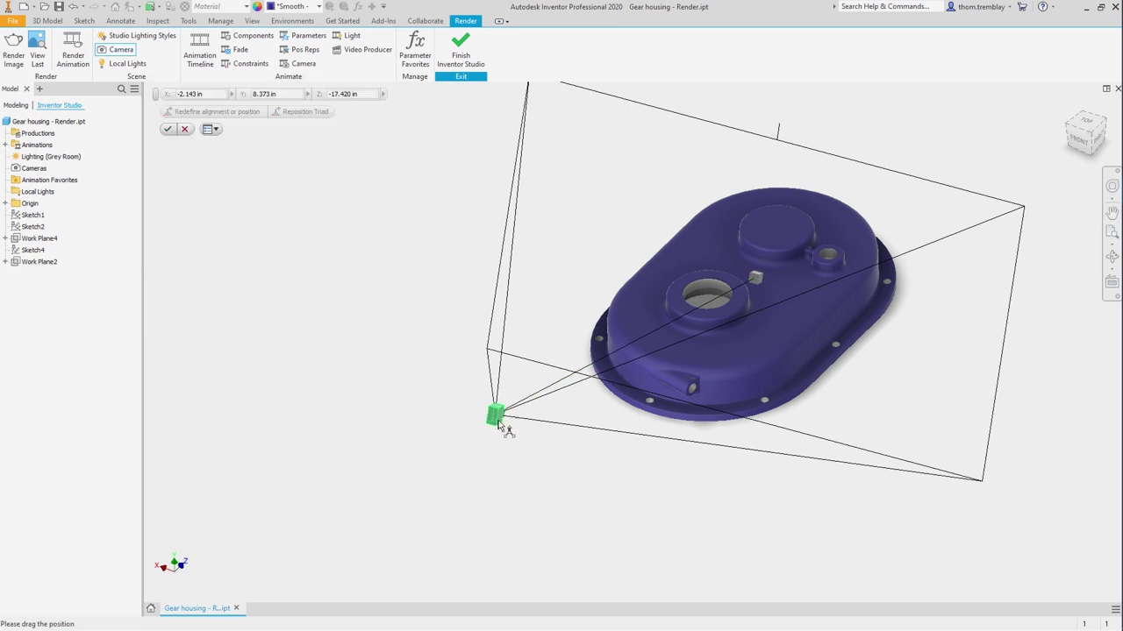
left_click_drag(465, 405, 712, 488)
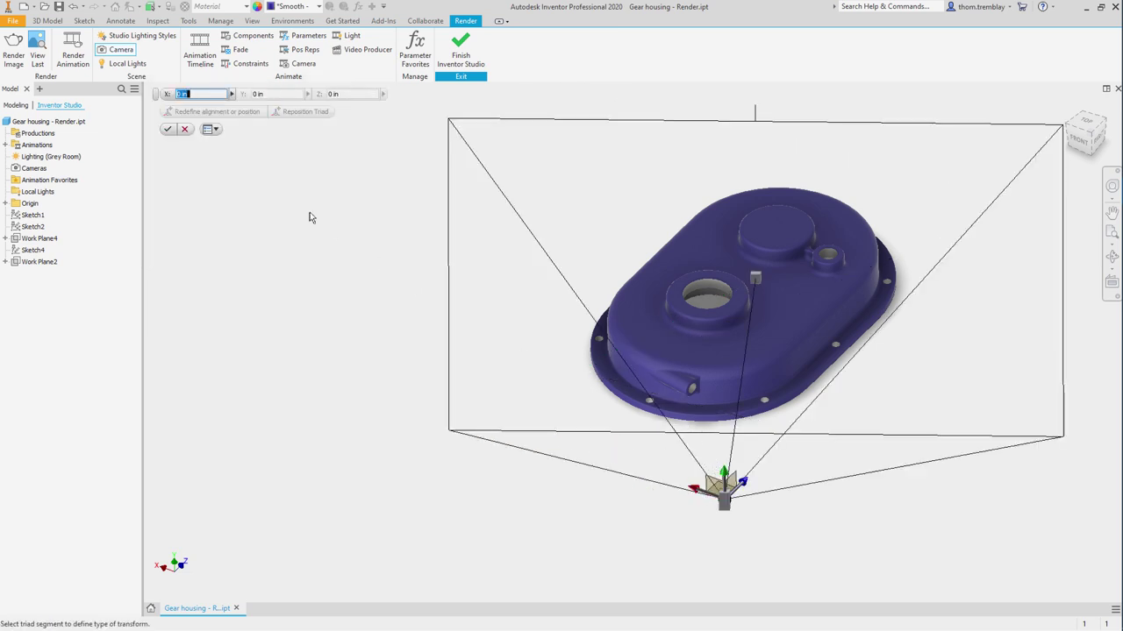
Step: Apply the camera move and narrow its zoom angle from 45 to 33.17 degrees
left_click(166, 129)
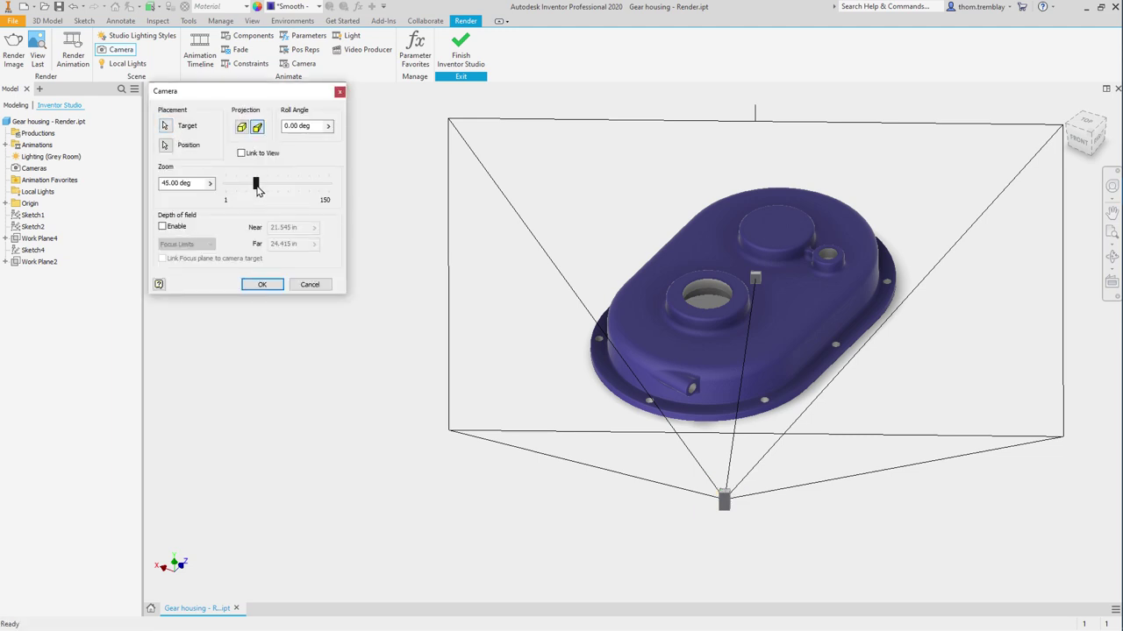
left_click_drag(257, 191, 249, 188)
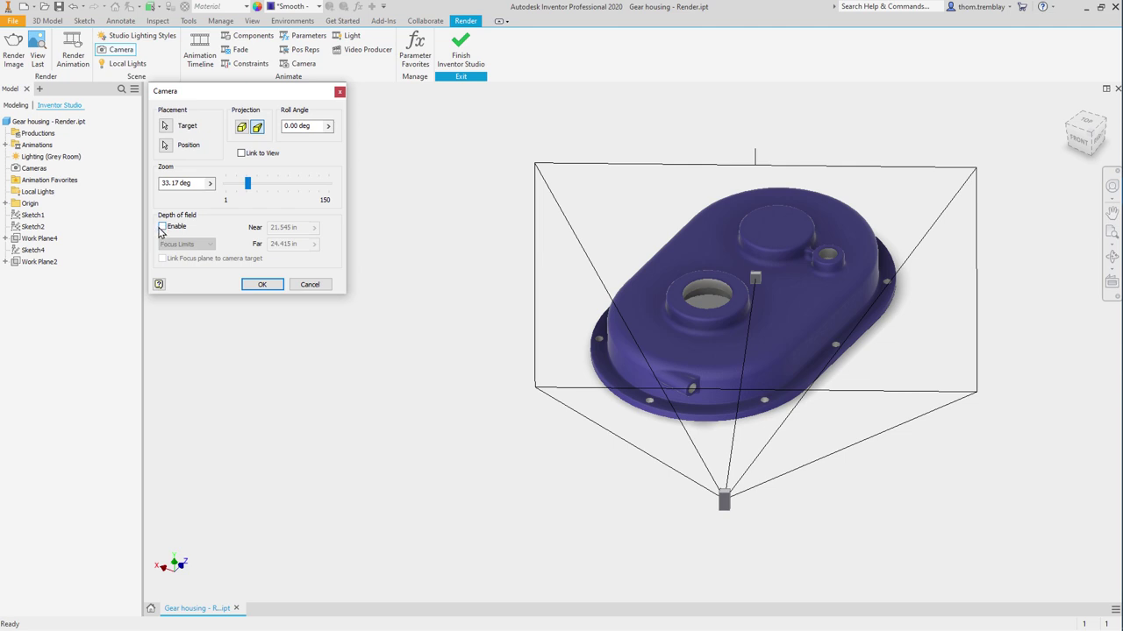
Step: Confirm the camera as Camera1 and set the view to Camera1 from the browser
left_click(262, 285)
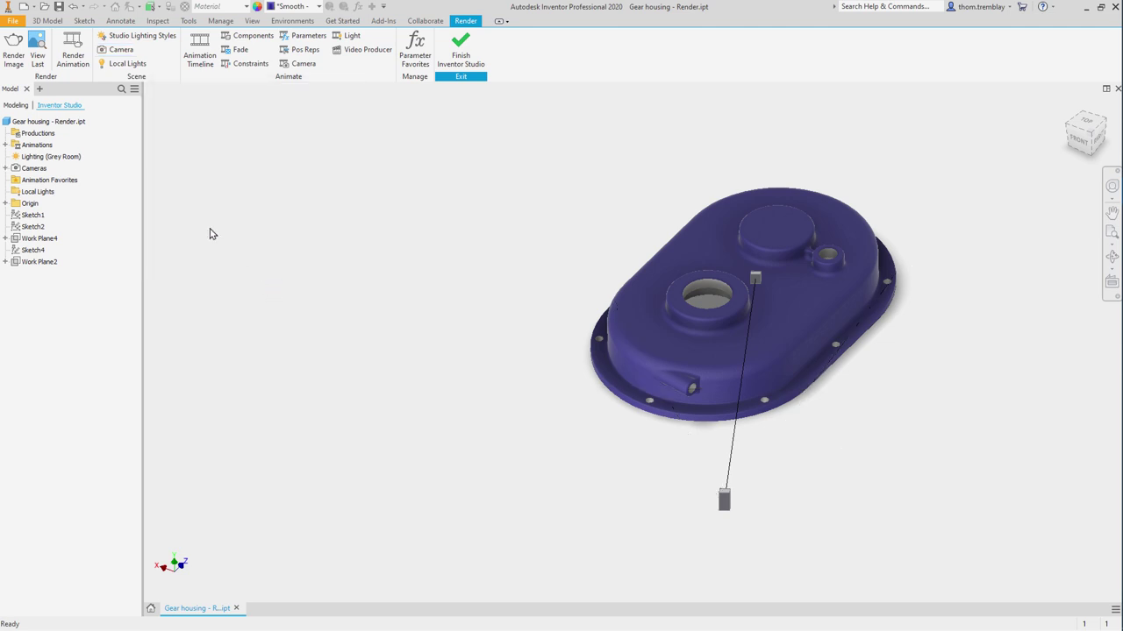
left_click(6, 168)
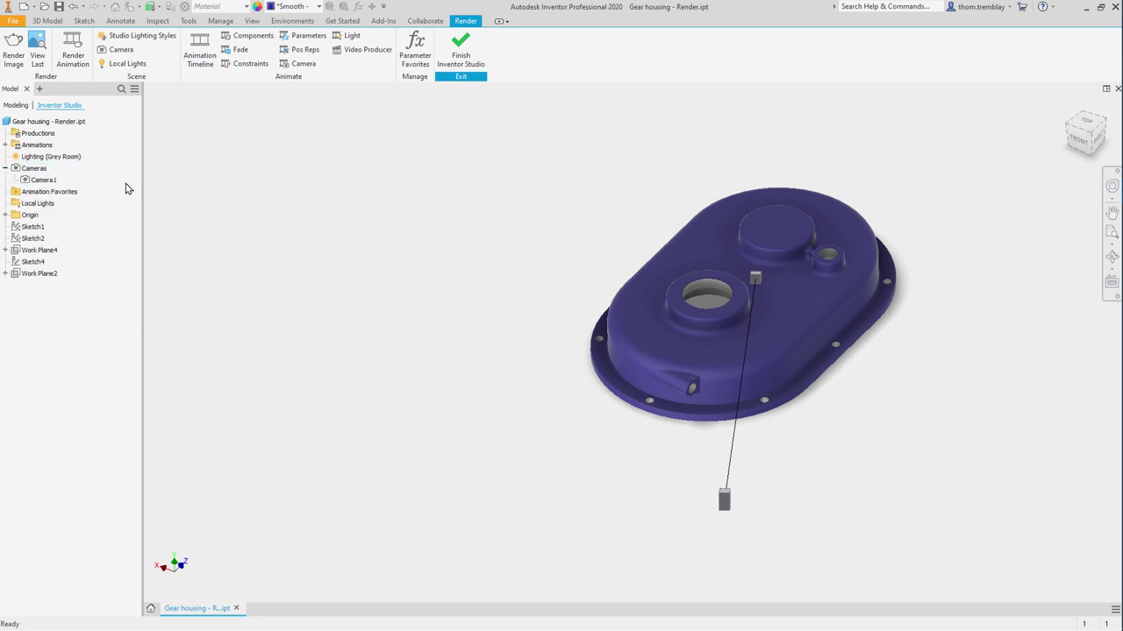
right_click(49, 180)
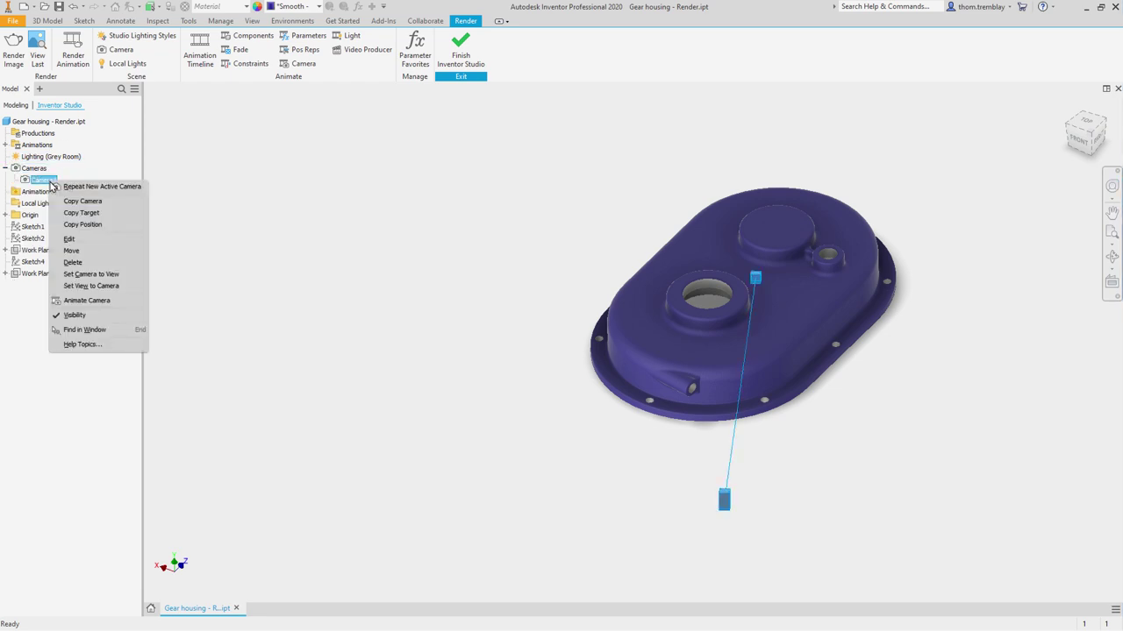
left_click(107, 287)
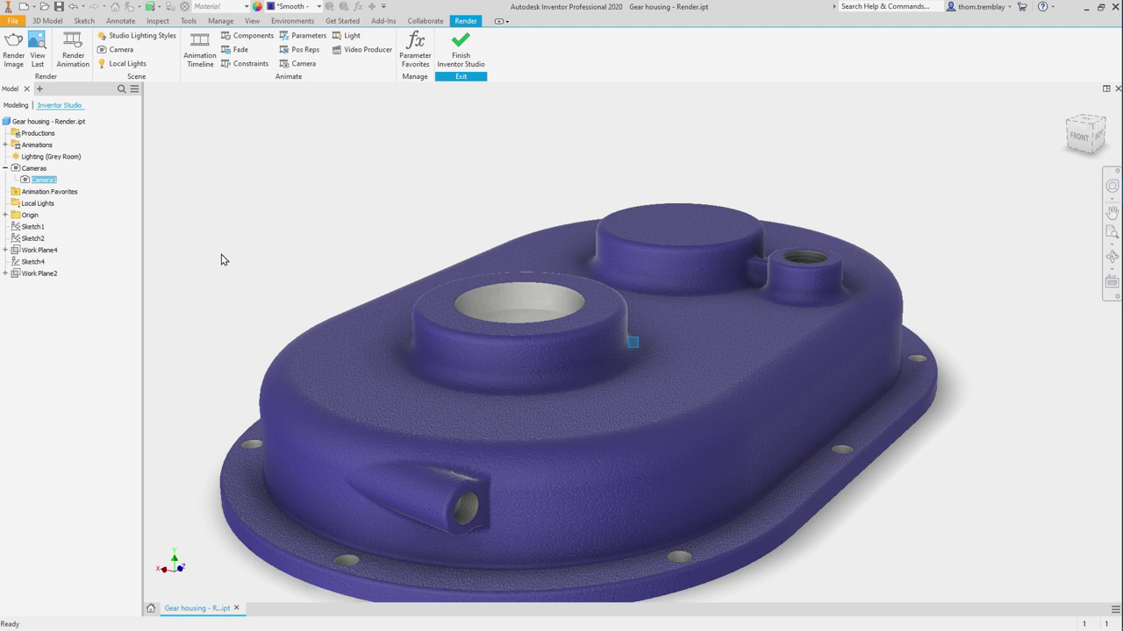
Step: Adjust the view, then create Camera2 from the current view under Cameras
scroll(221, 259, "down", 3)
middle_click_drag(221, 259, 318, 276)
scroll(464, 183, "up", 3)
scroll(446, 191, "down", 2)
scroll(508, 170, "up", 2)
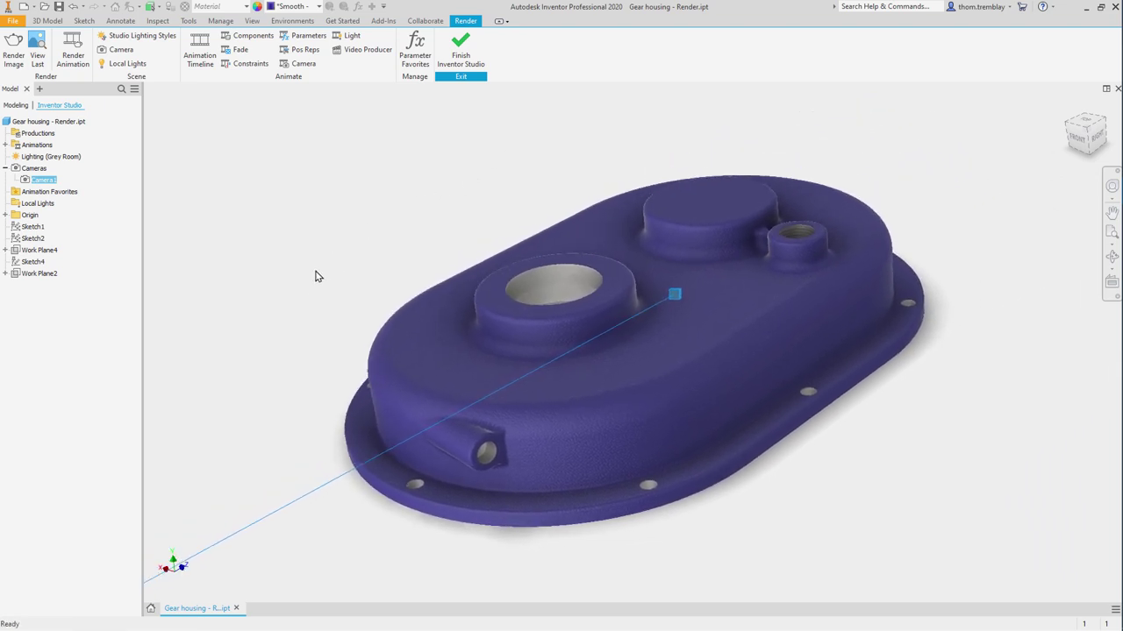
right_click(1009, 130)
left_click(1014, 132)
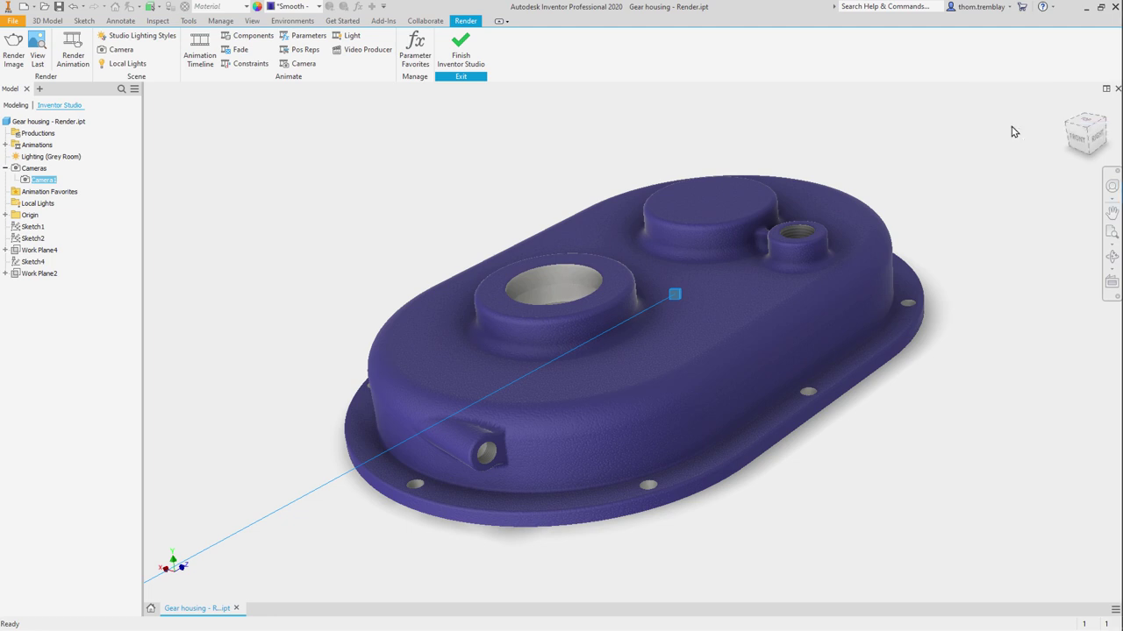
right_click(1085, 138)
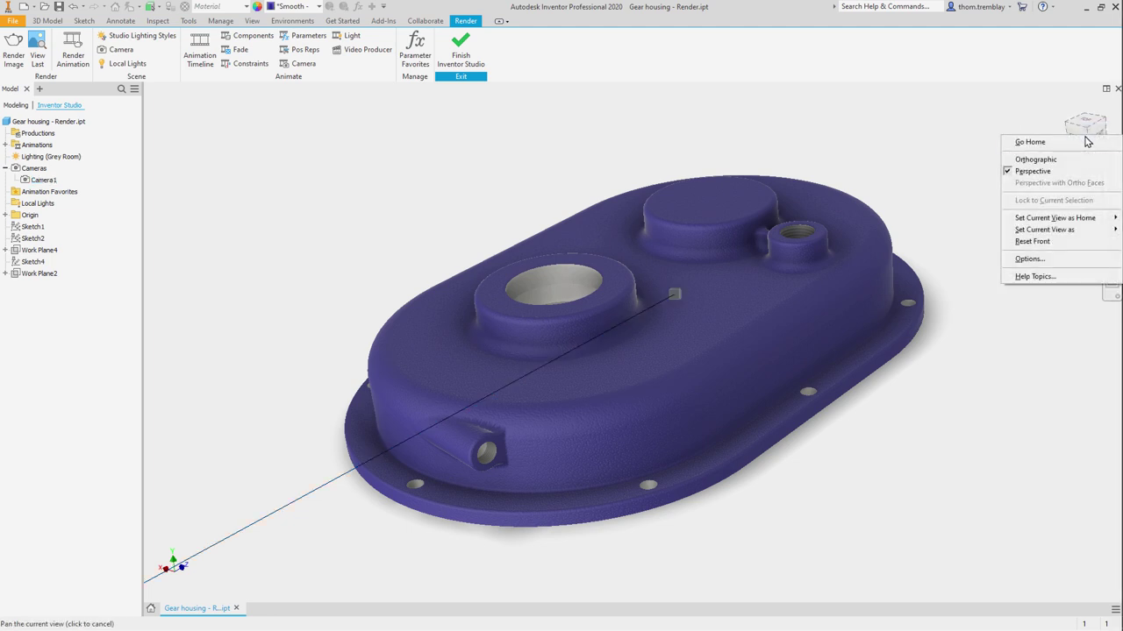
left_click(980, 145)
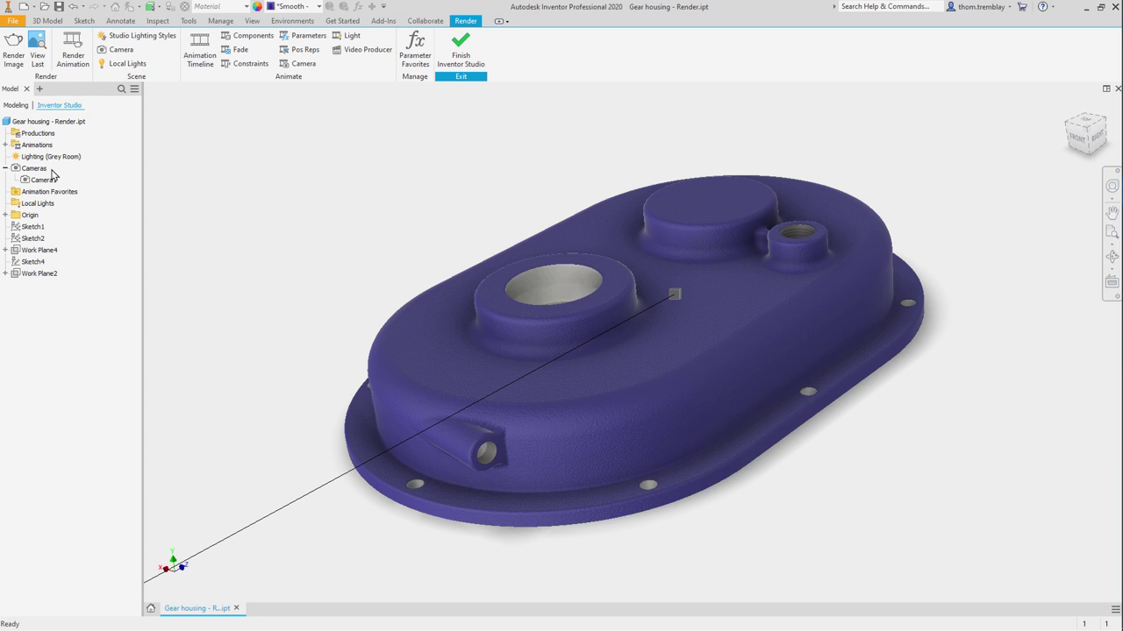
right_click(35, 170)
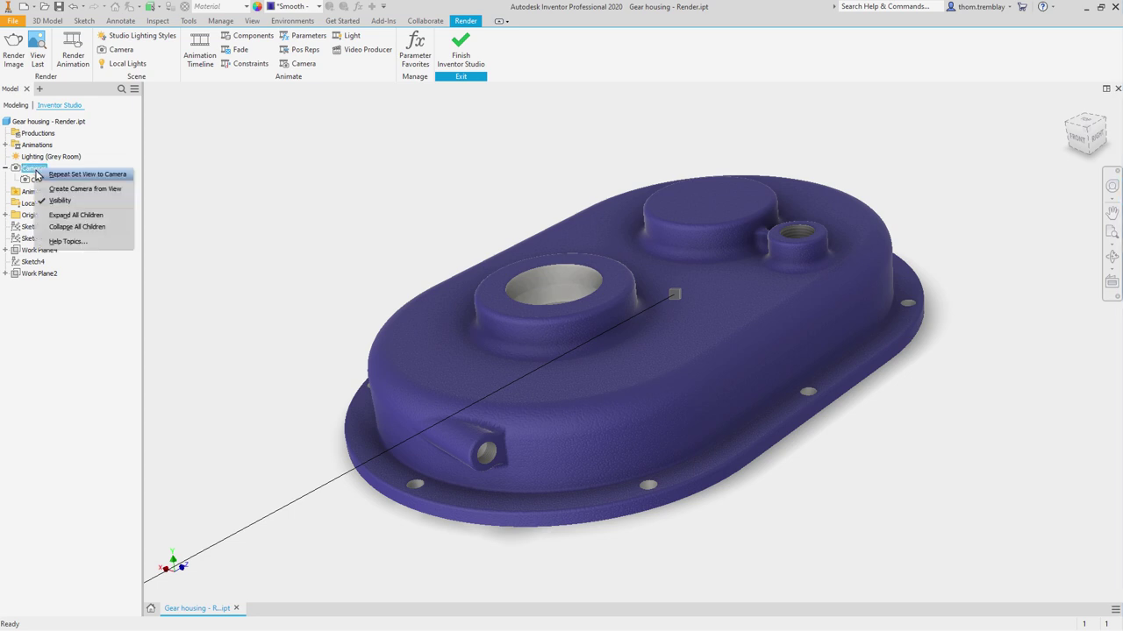
left_click(100, 190)
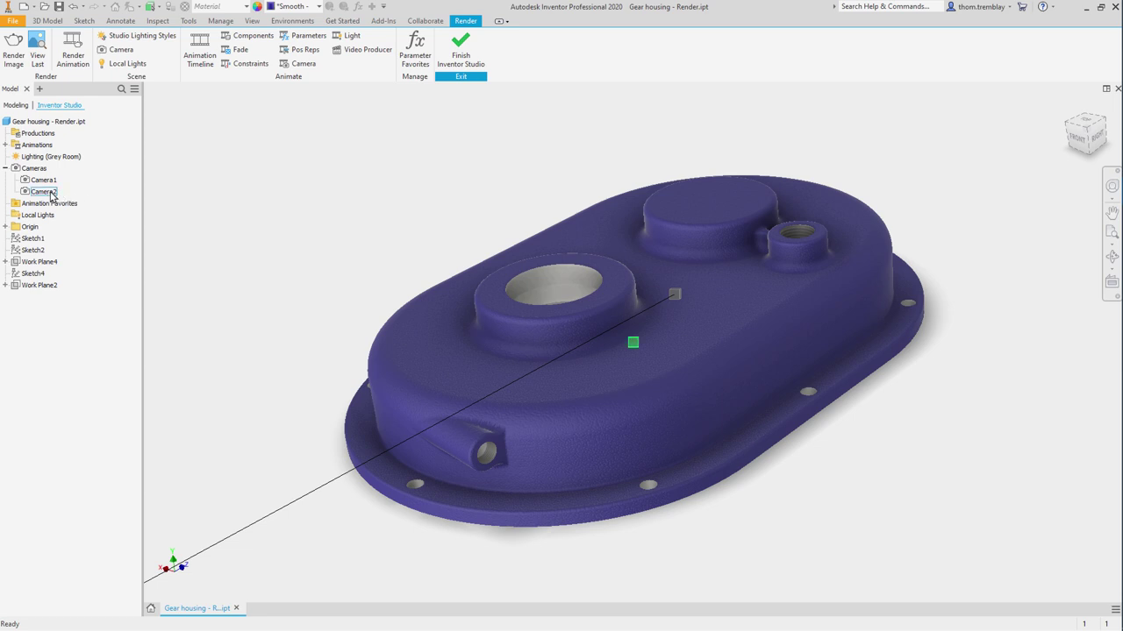
Step: Set the image render to Camera2, 1280 × 1024 output size, and Photo Booth lighting
left_click(16, 49)
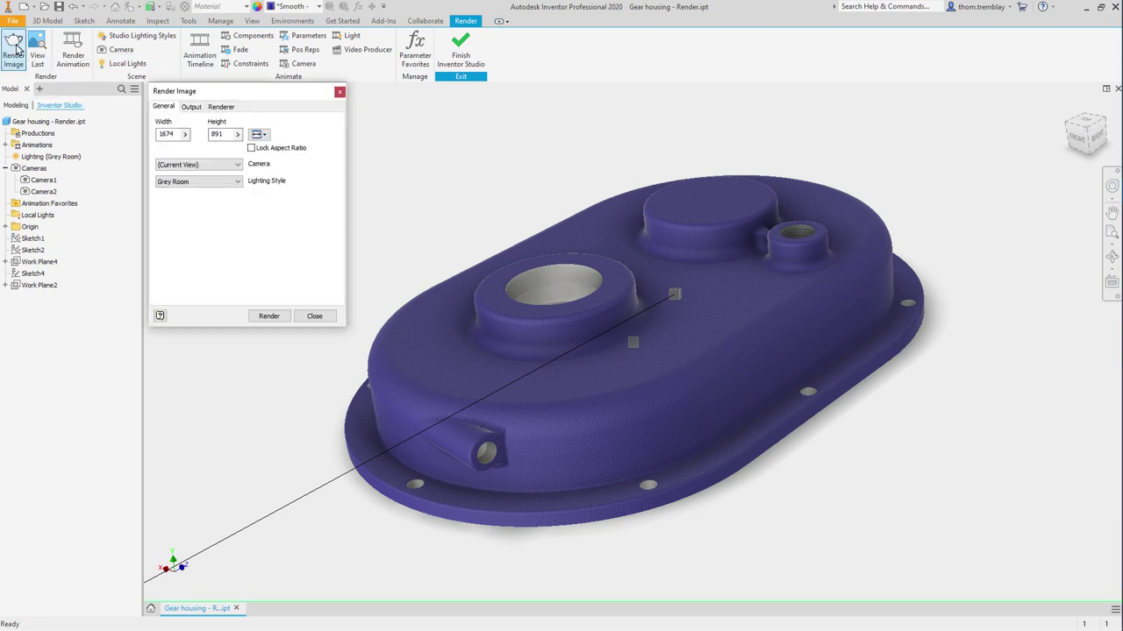
left_click(235, 166)
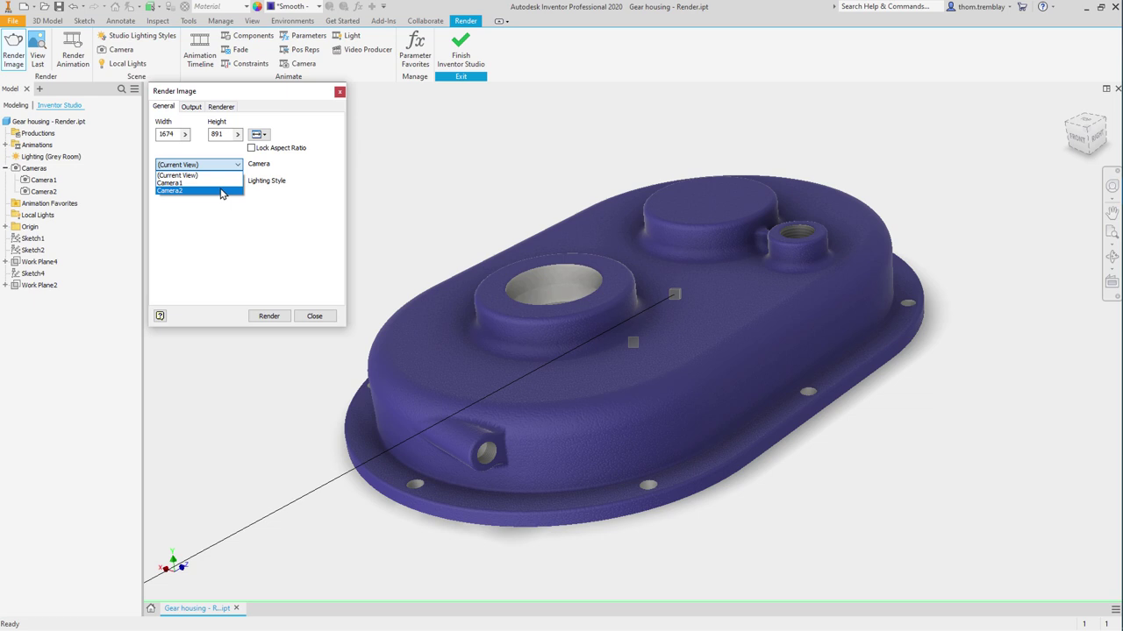
left_click(222, 191)
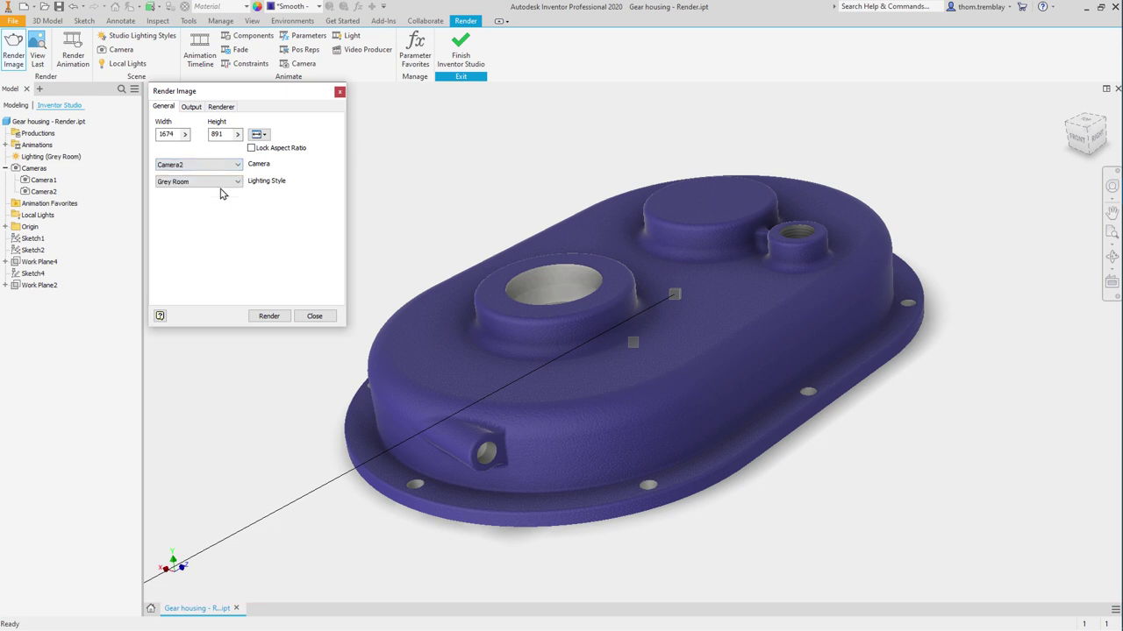
left_click(257, 136)
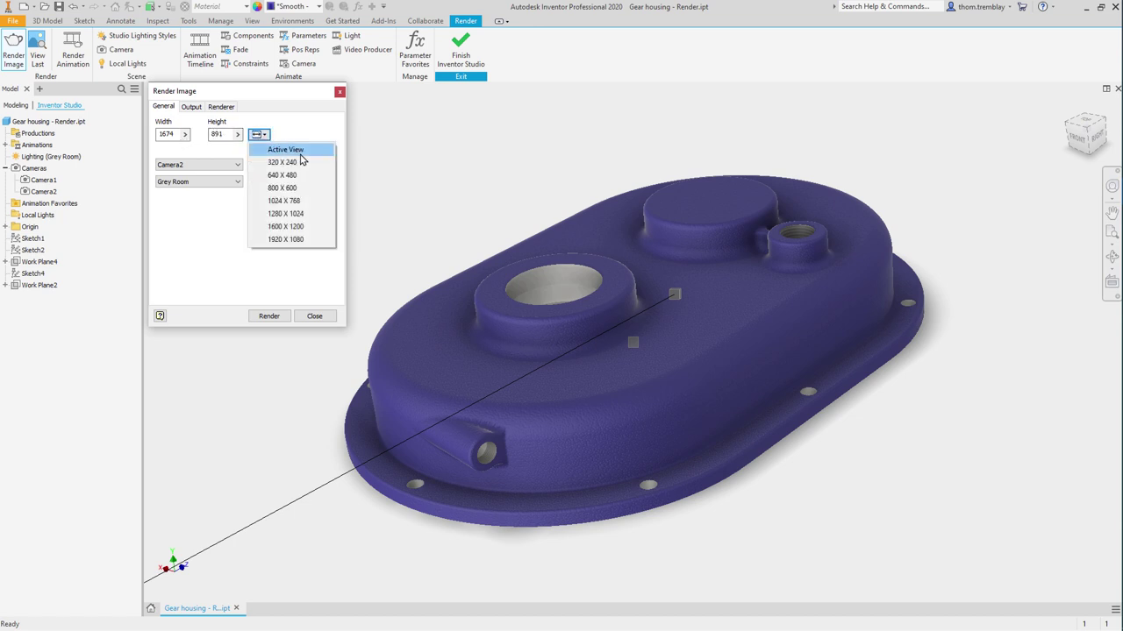
left_click(300, 215)
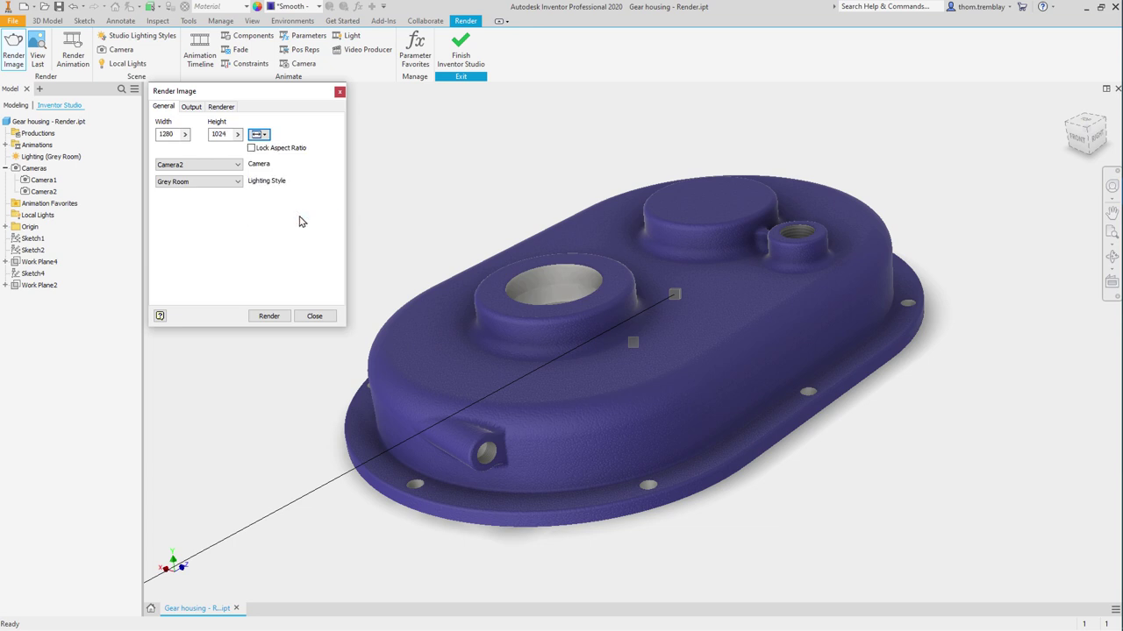
left_click(237, 183)
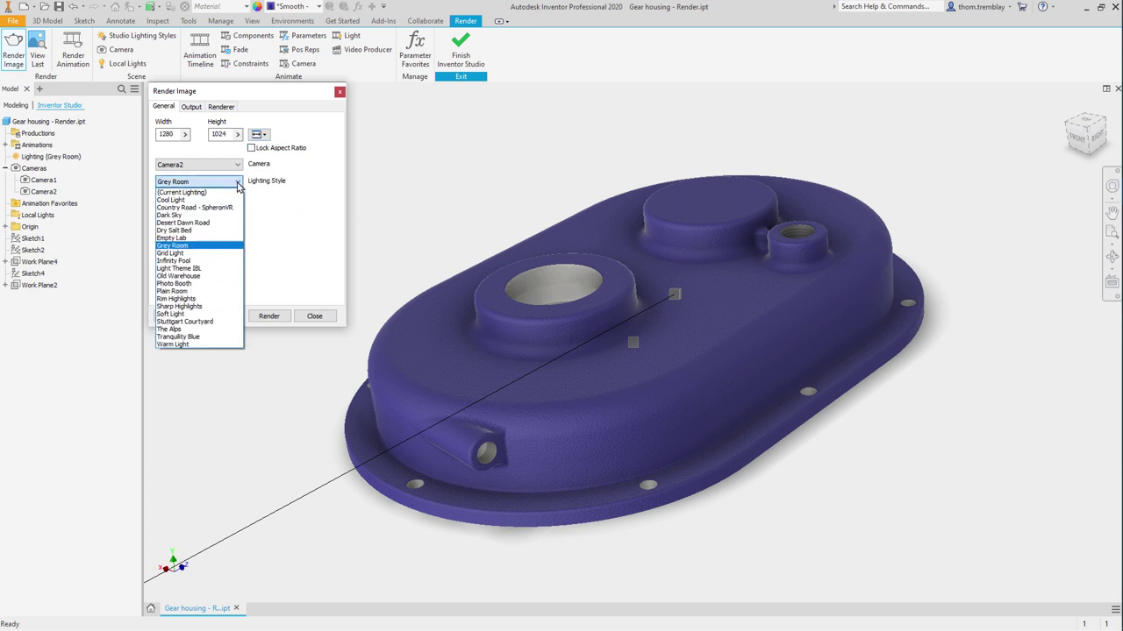
left_click(209, 284)
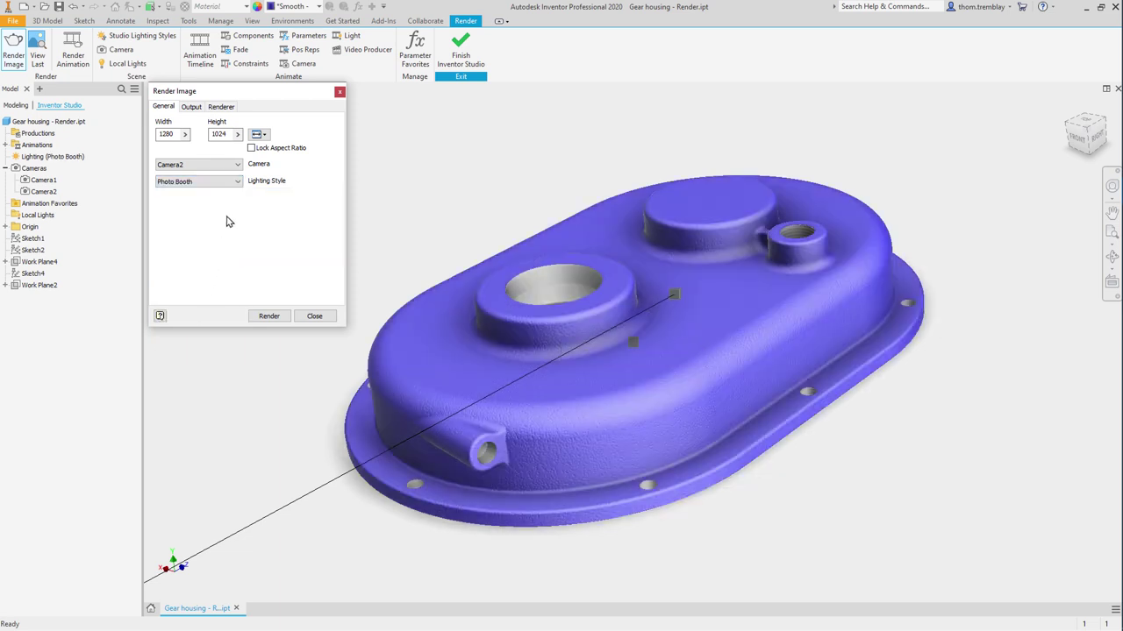
Step: Show the Output settings of the Render Image dialog
left_click(191, 107)
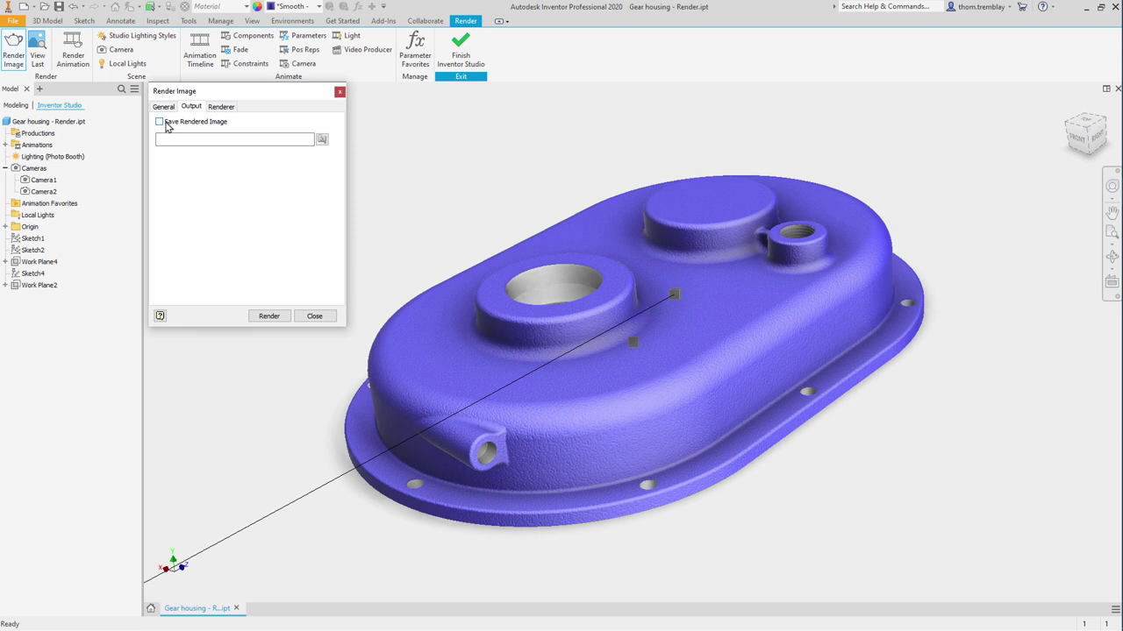
Step: Change the Render by iteration count from 32 to 50 in the Renderer settings
left_click(221, 107)
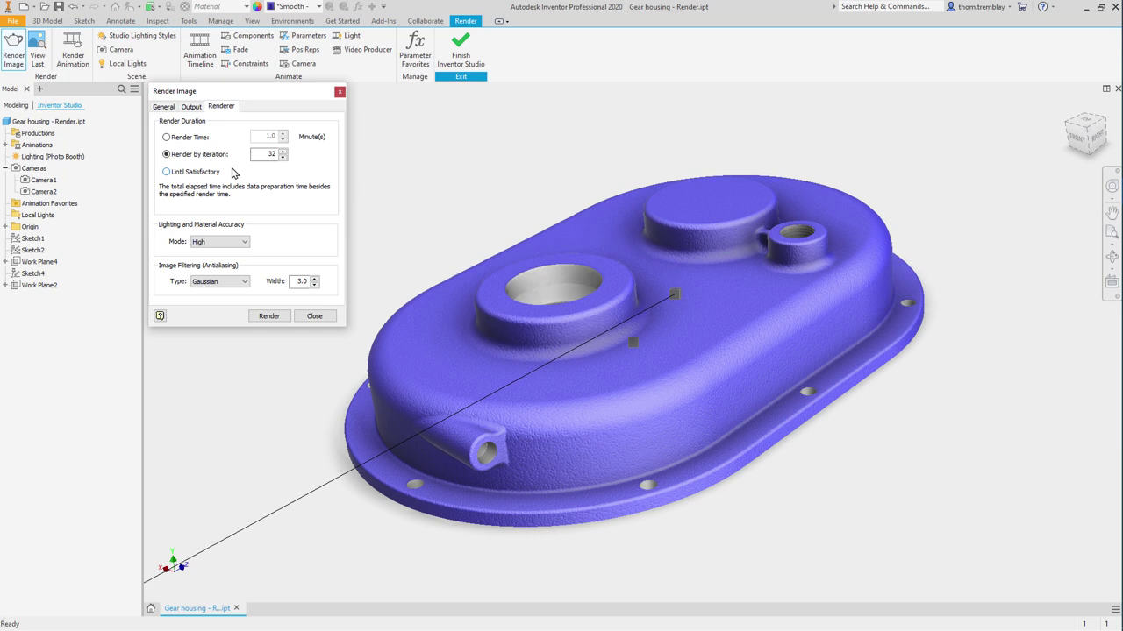
double_click(268, 154)
type("50")
Step: Start rendering the housing image and stop it after 13 iterations
left_click(275, 317)
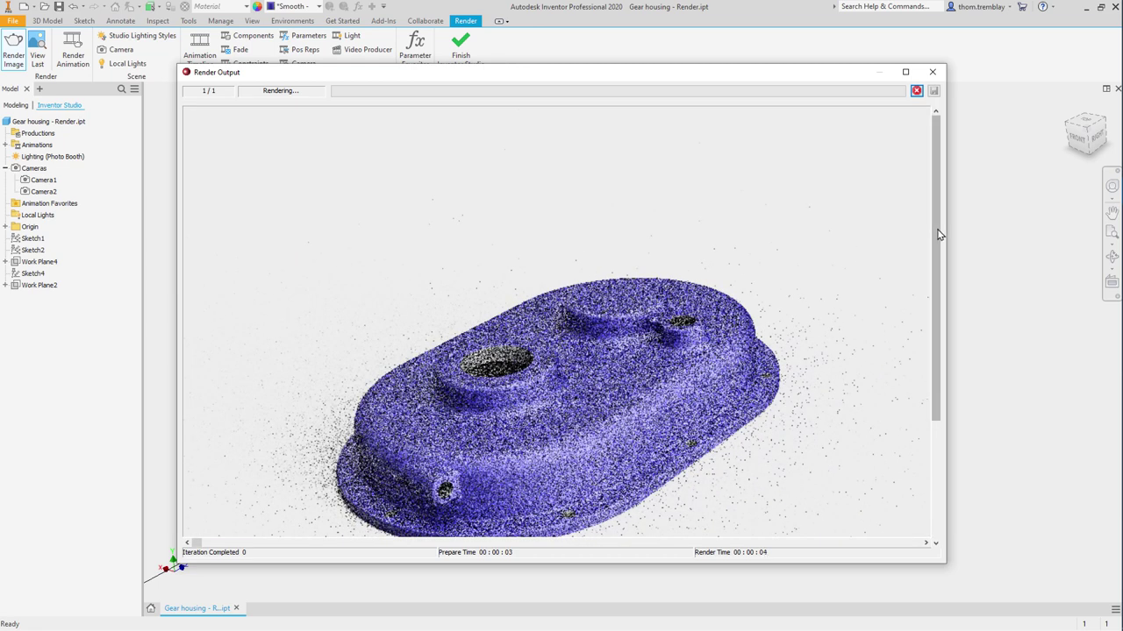
left_click_drag(937, 234, 939, 301)
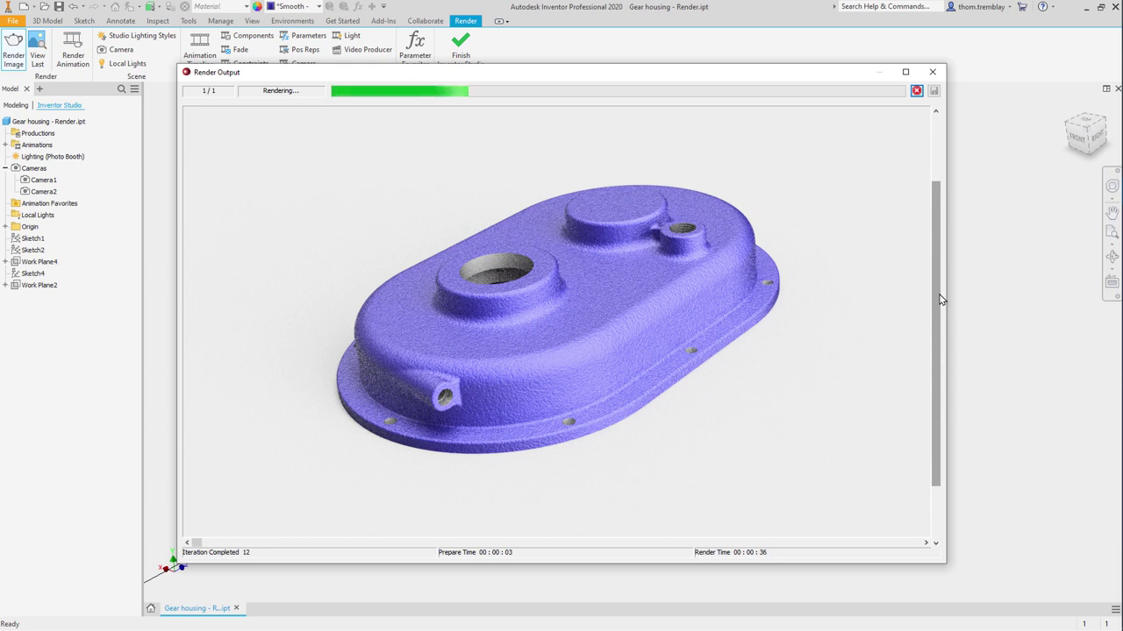
left_click(917, 90)
Step: Close the previous render and start a local light aimed at the housing's top face
left_click(932, 72)
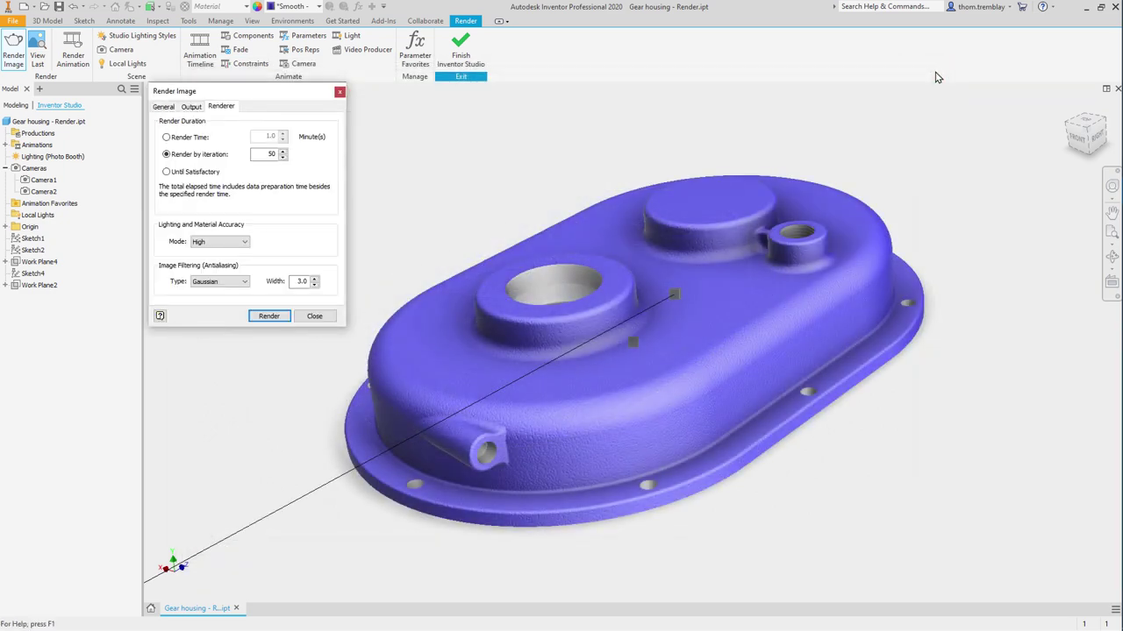
left_click(315, 316)
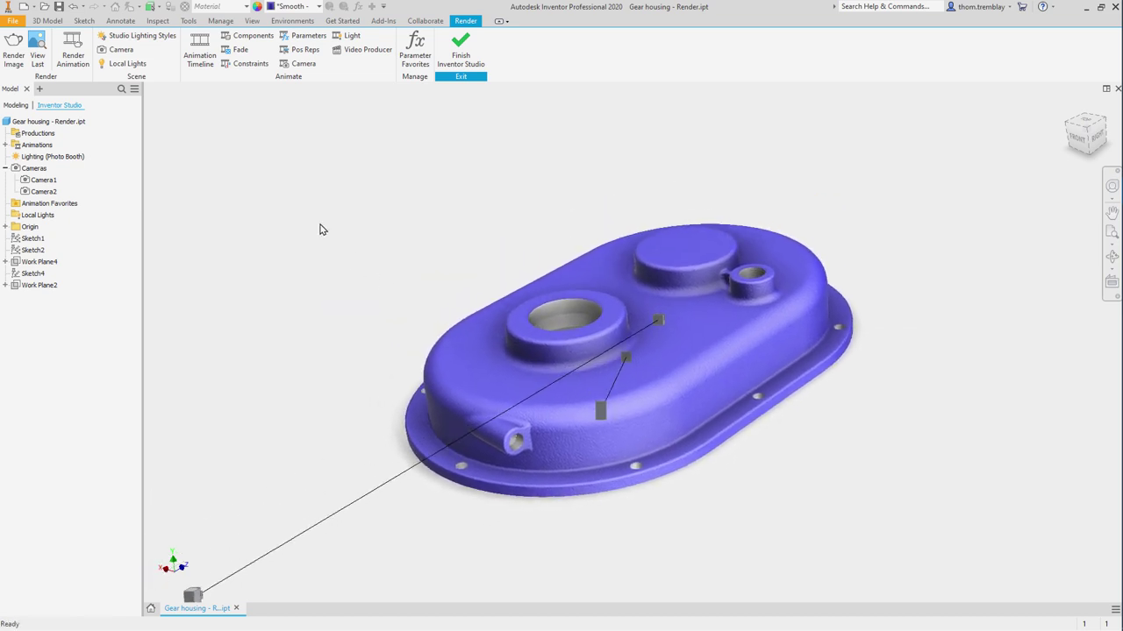
left_click(137, 65)
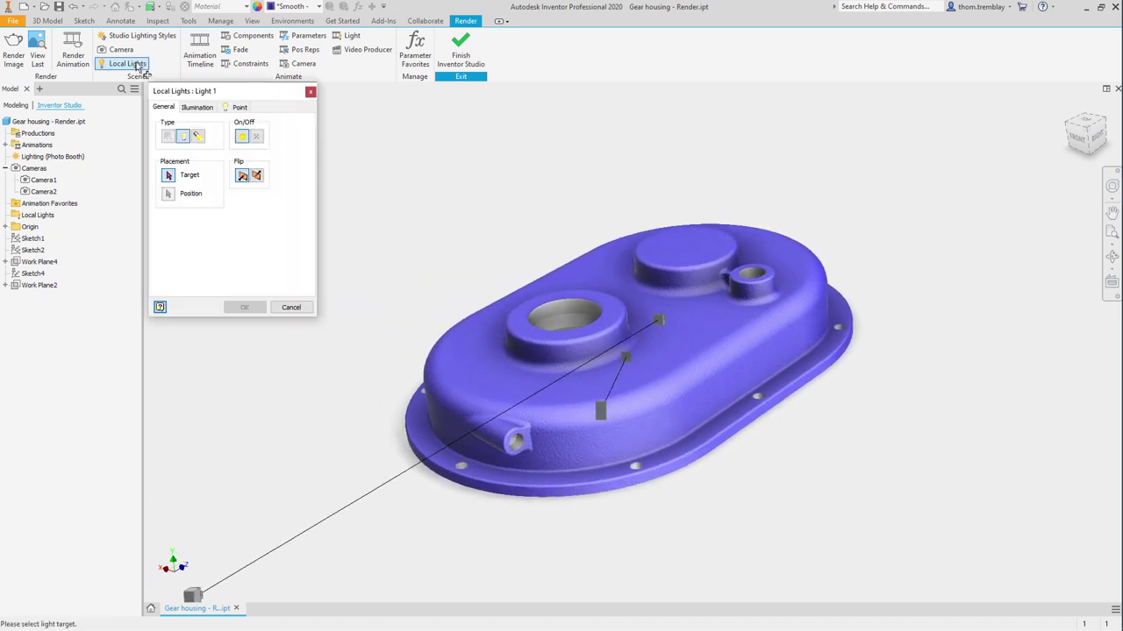
left_click(576, 277)
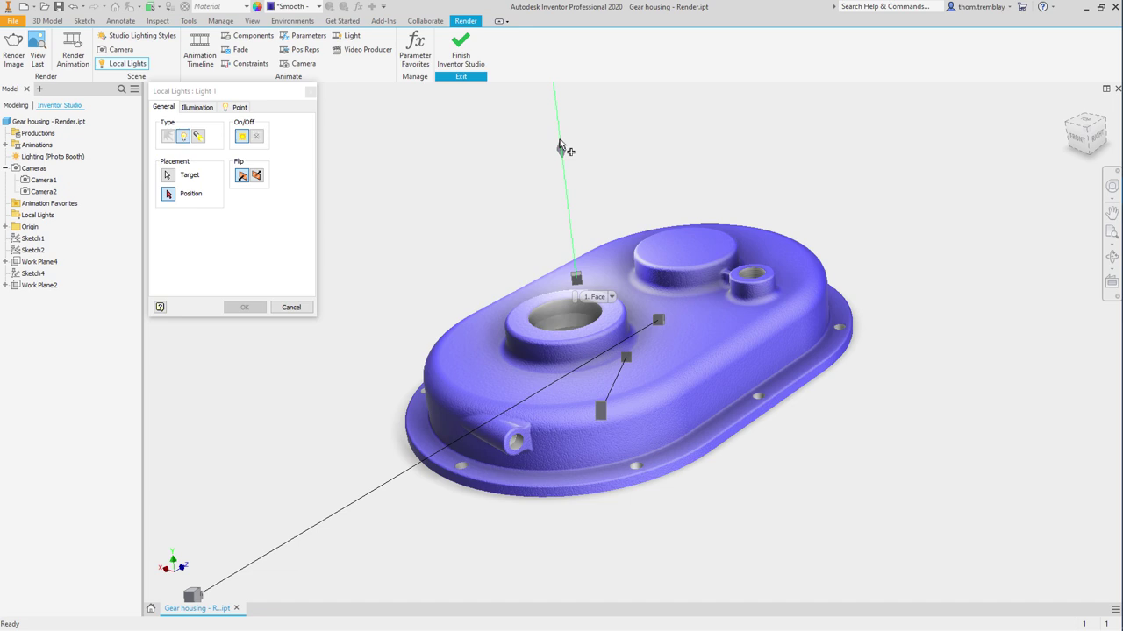
Step: Place Light 1 high above the housing, shift it sideways, and accept the position
scroll(559, 138, "down", 5)
middle_click_drag(559, 138, 586, 298)
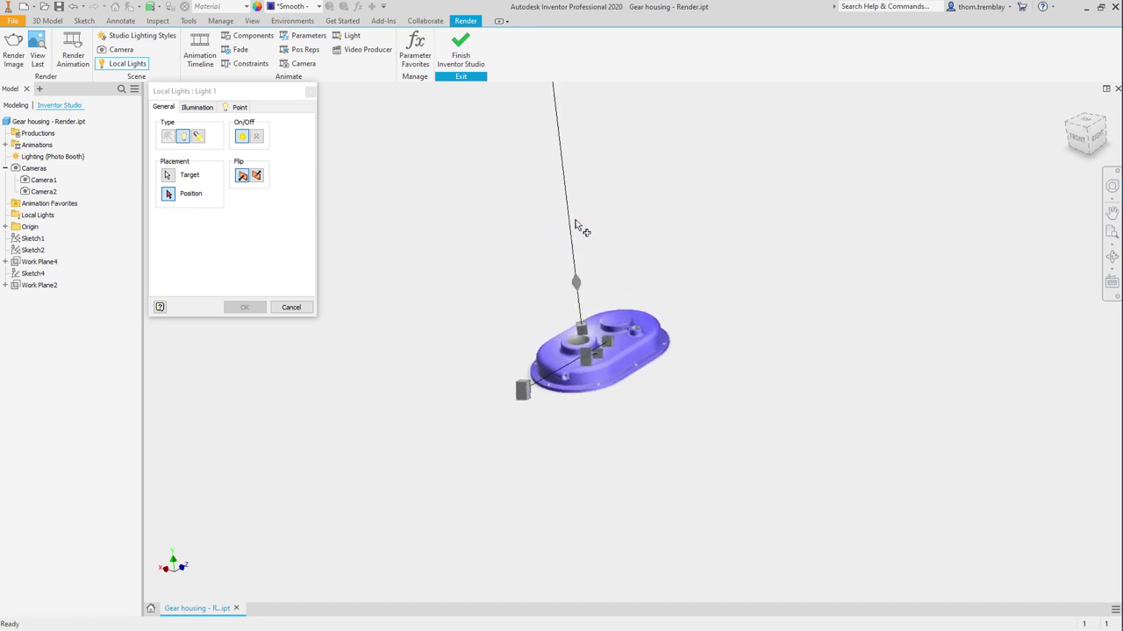
left_click(567, 225)
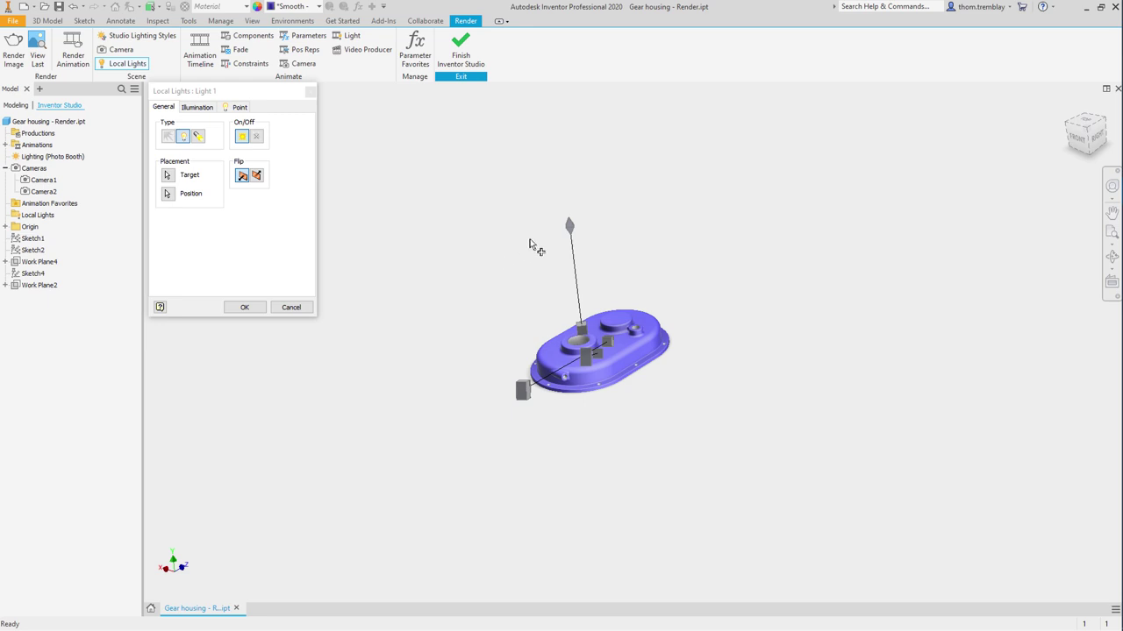
left_click(569, 228)
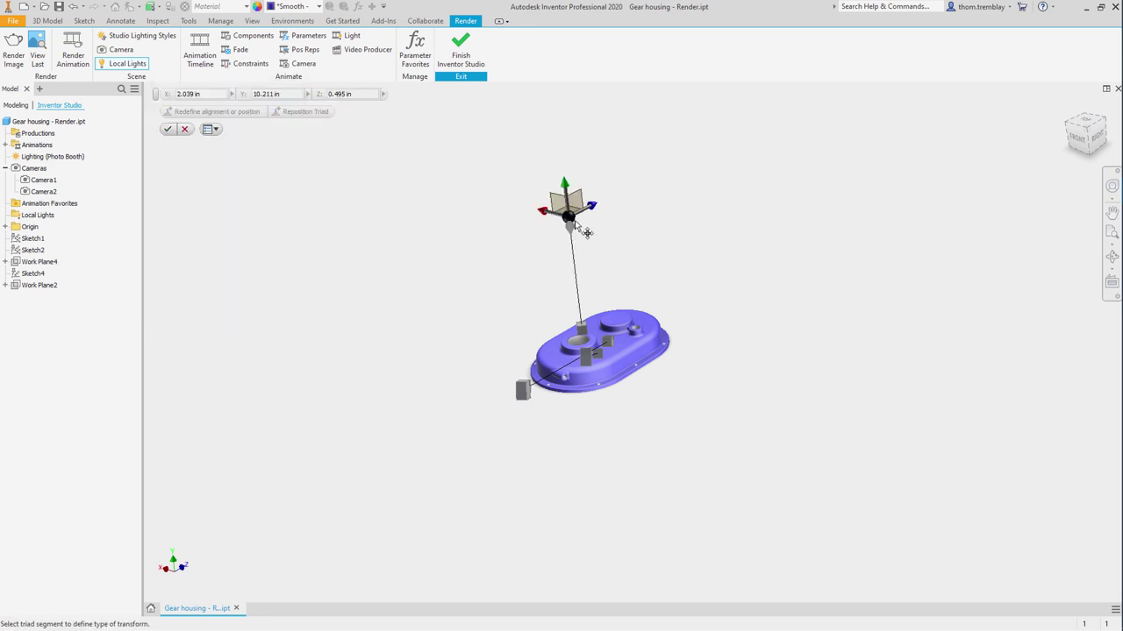
left_click_drag(572, 225, 521, 231)
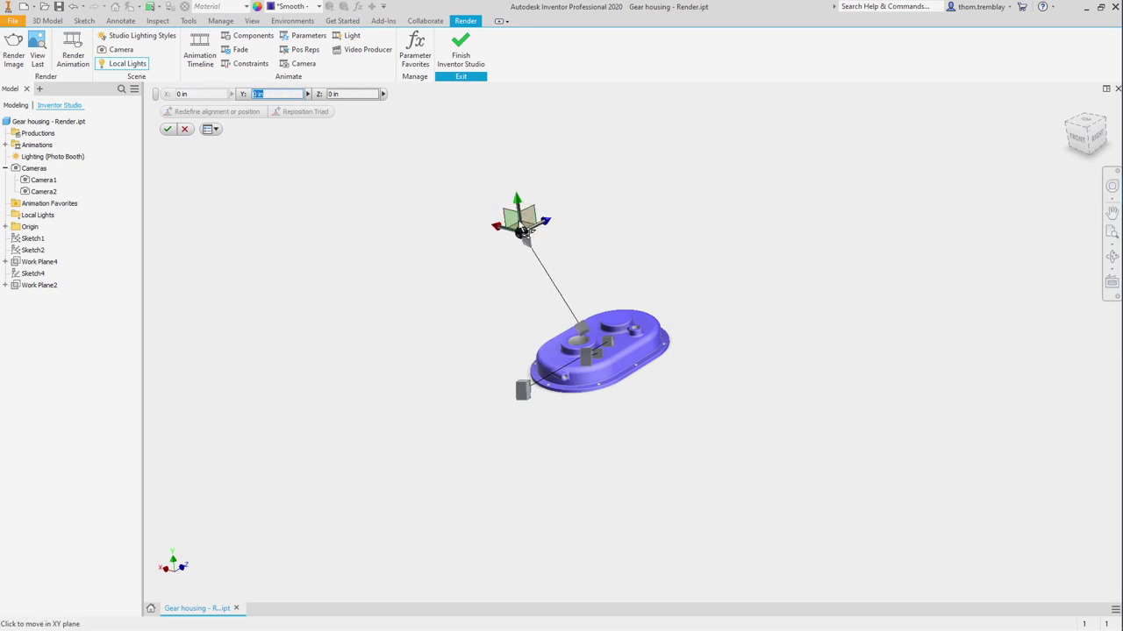
left_click(520, 224)
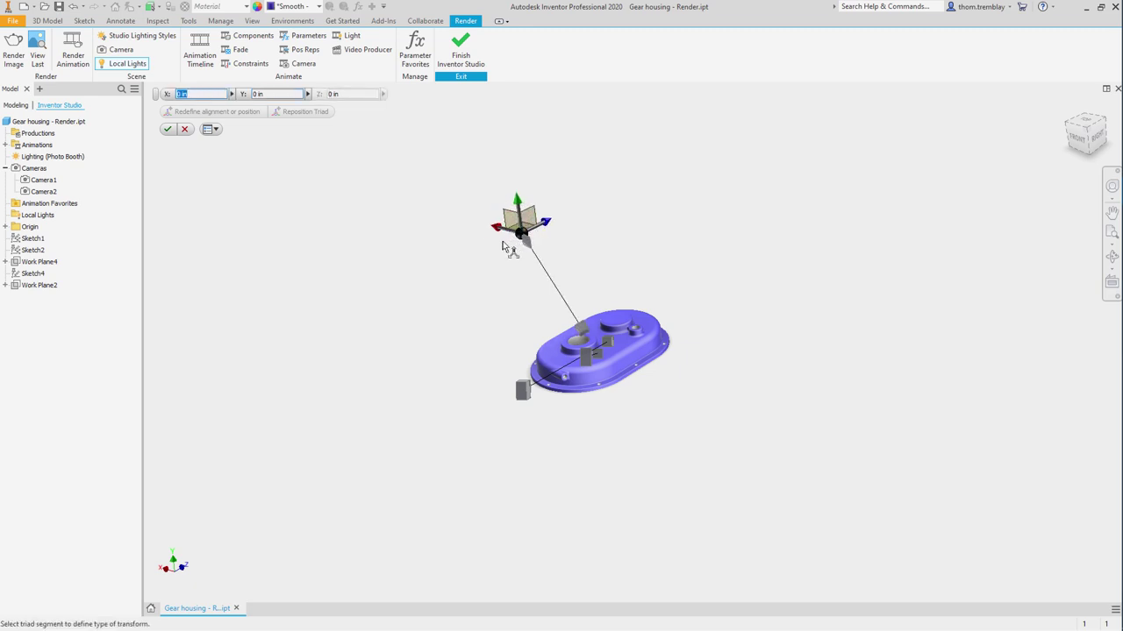
left_click(168, 130)
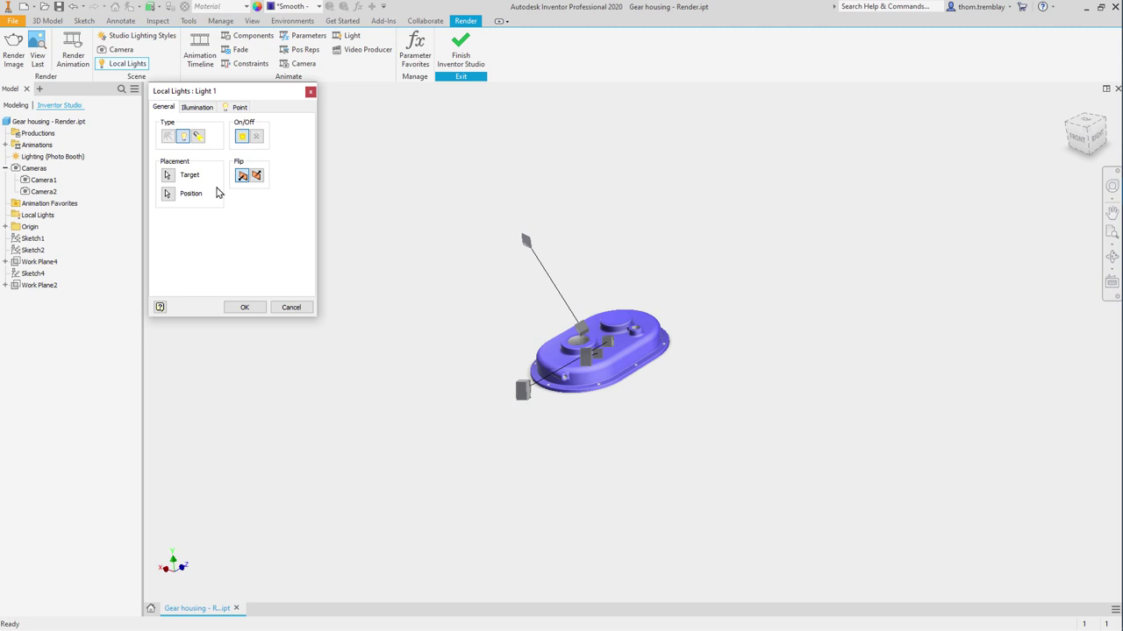
Step: Raise Light 1's intensity from 50 to 77%, set its colour to orange, and confirm
left_click(197, 107)
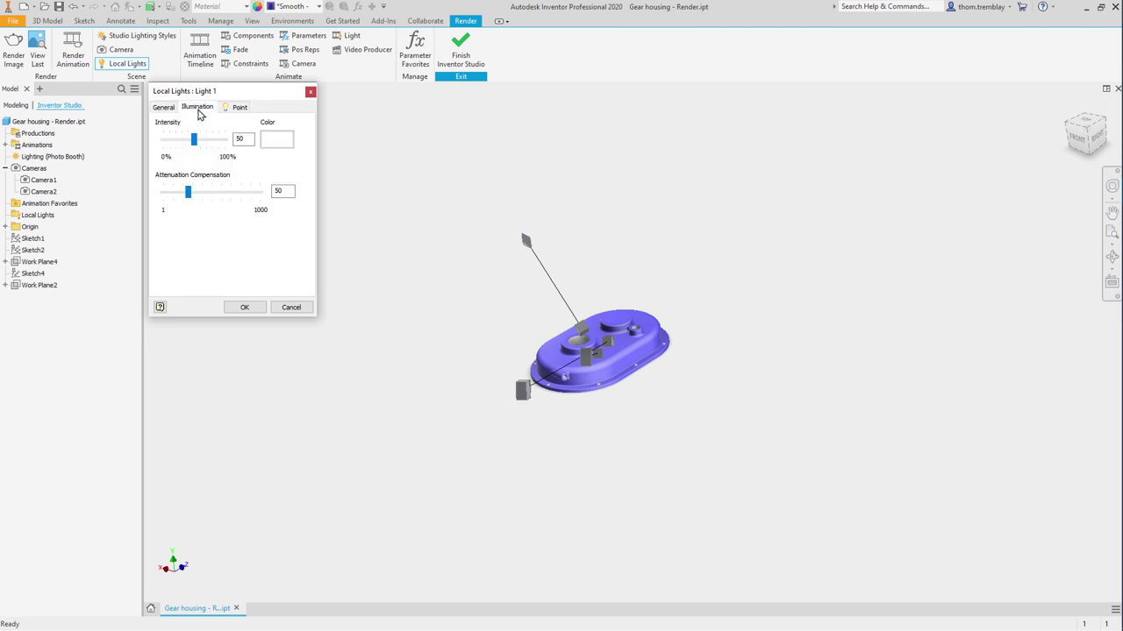
left_click_drag(194, 140, 210, 145)
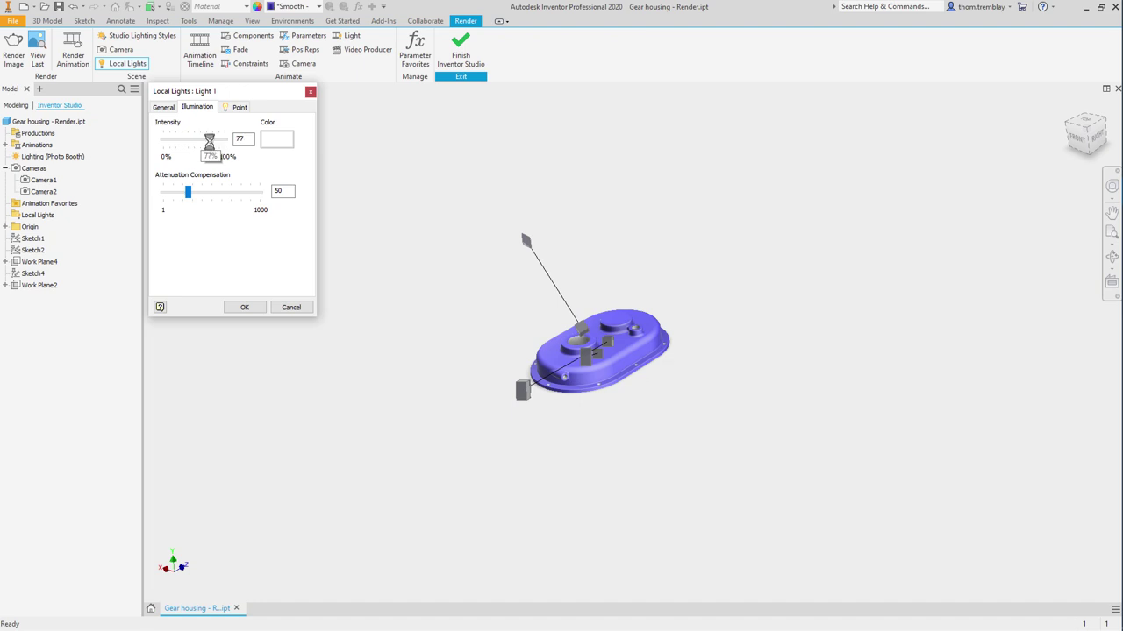
left_click(276, 142)
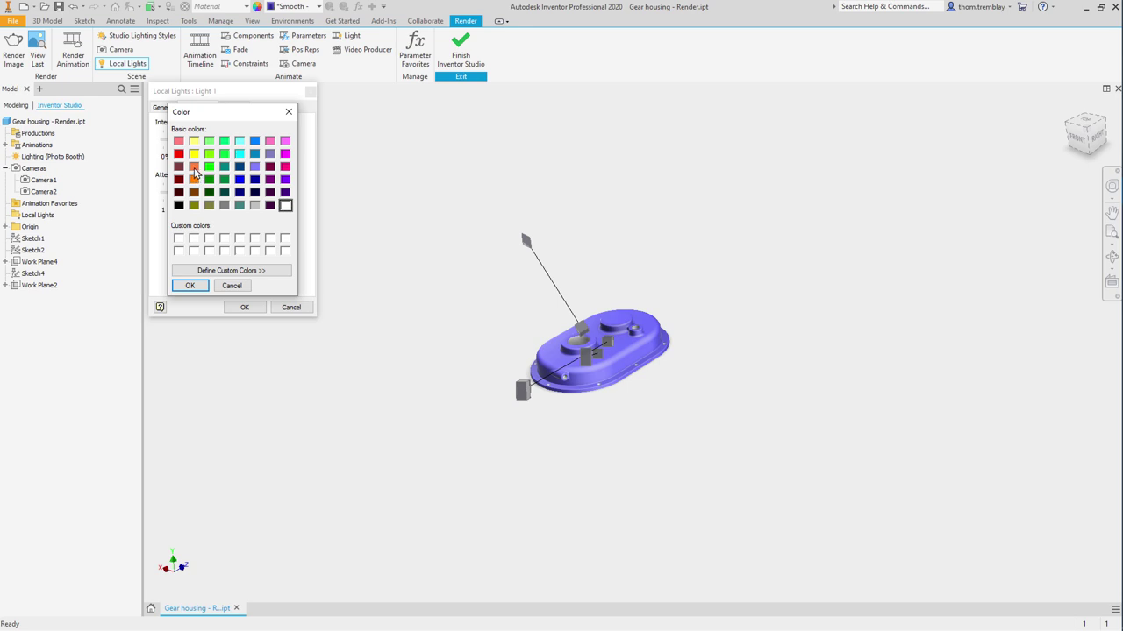
left_click(193, 167)
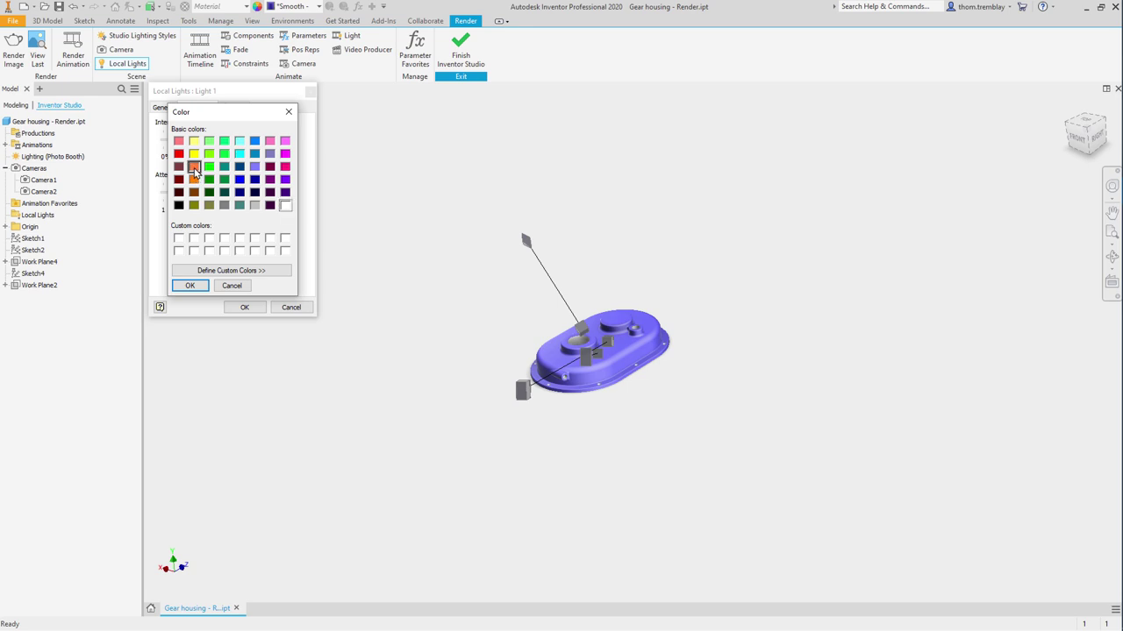
left_click(190, 288)
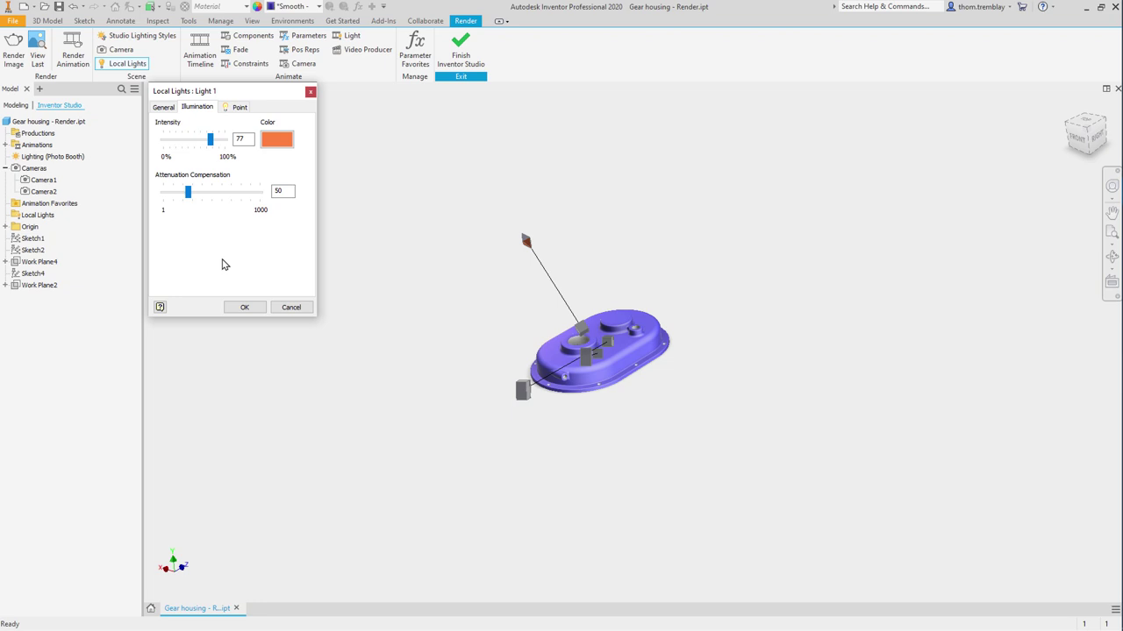
left_click(243, 307)
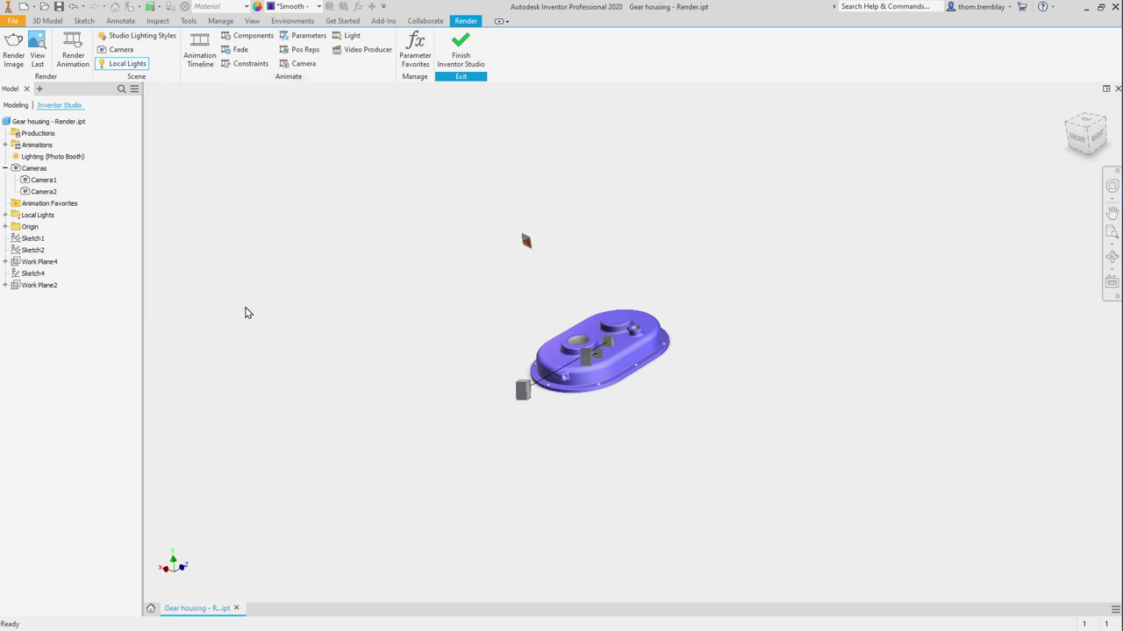
Step: Set up a 1280 × 1024 image render from Camera2 with Photo Booth lighting
left_click(14, 53)
scroll(178, 168, "down", 2)
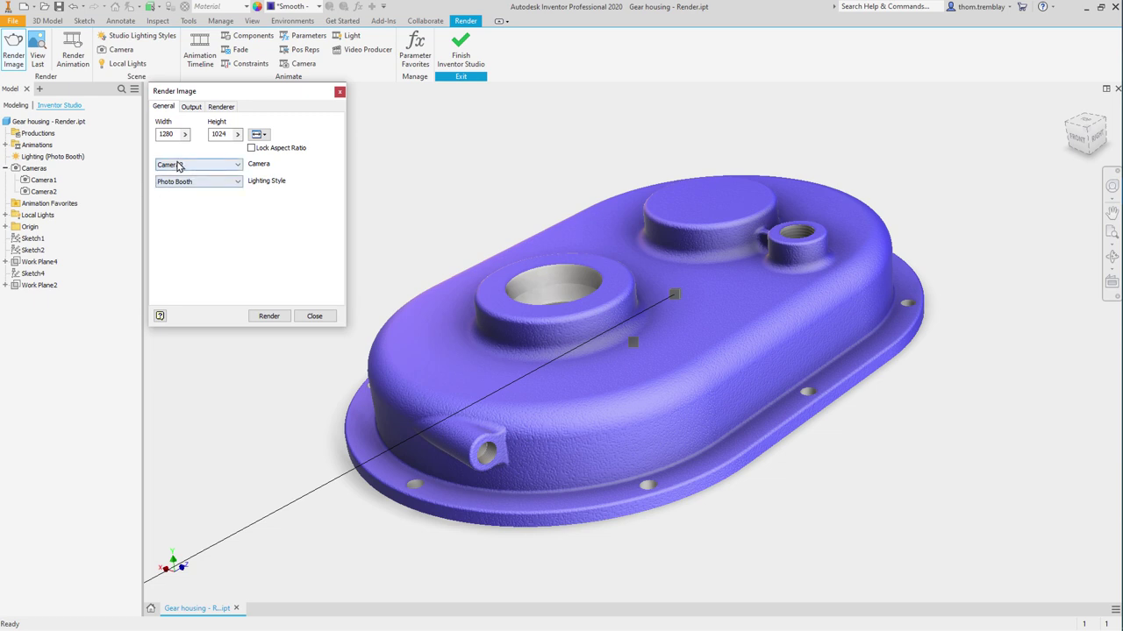
left_click(201, 182)
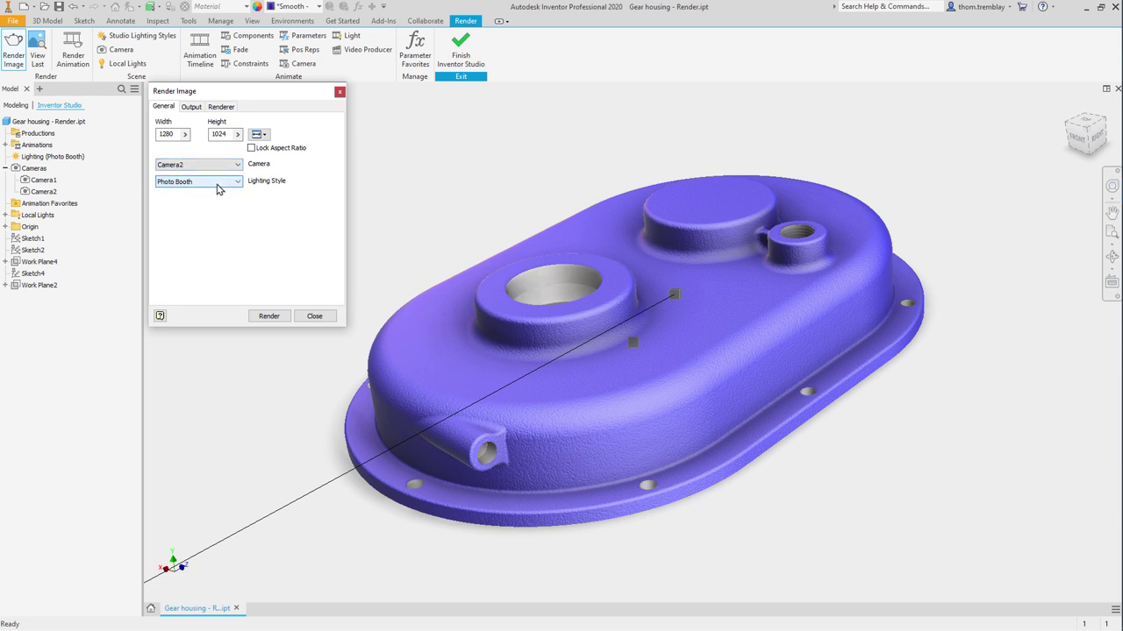
left_click(192, 109)
left_click(217, 109)
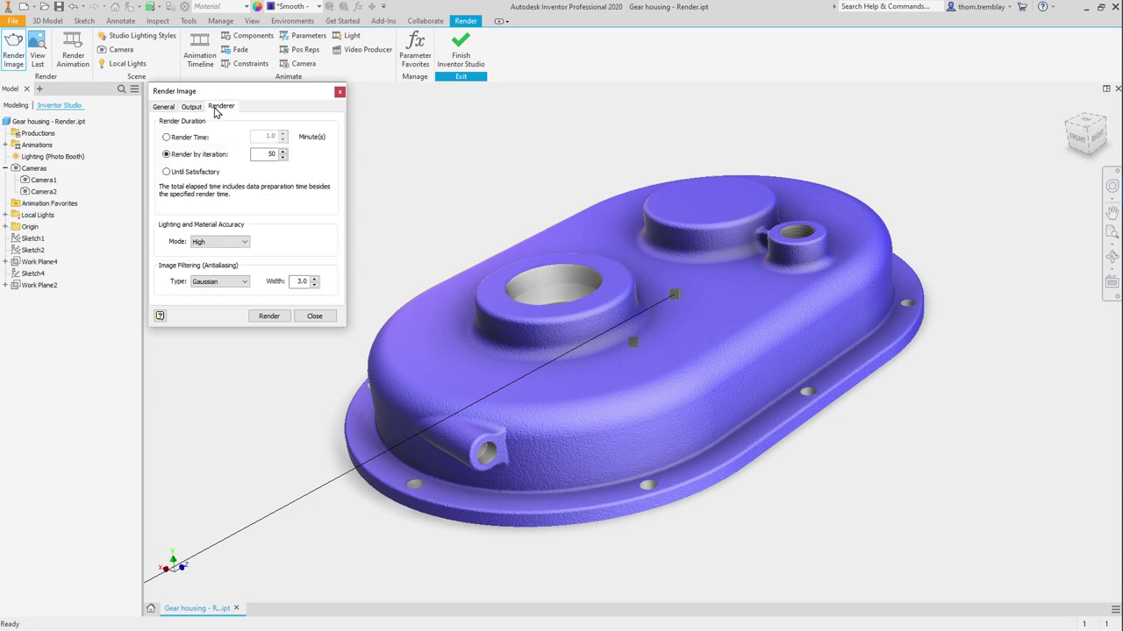
Step: Render the housing image and let all 50 iterations complete
left_click(263, 315)
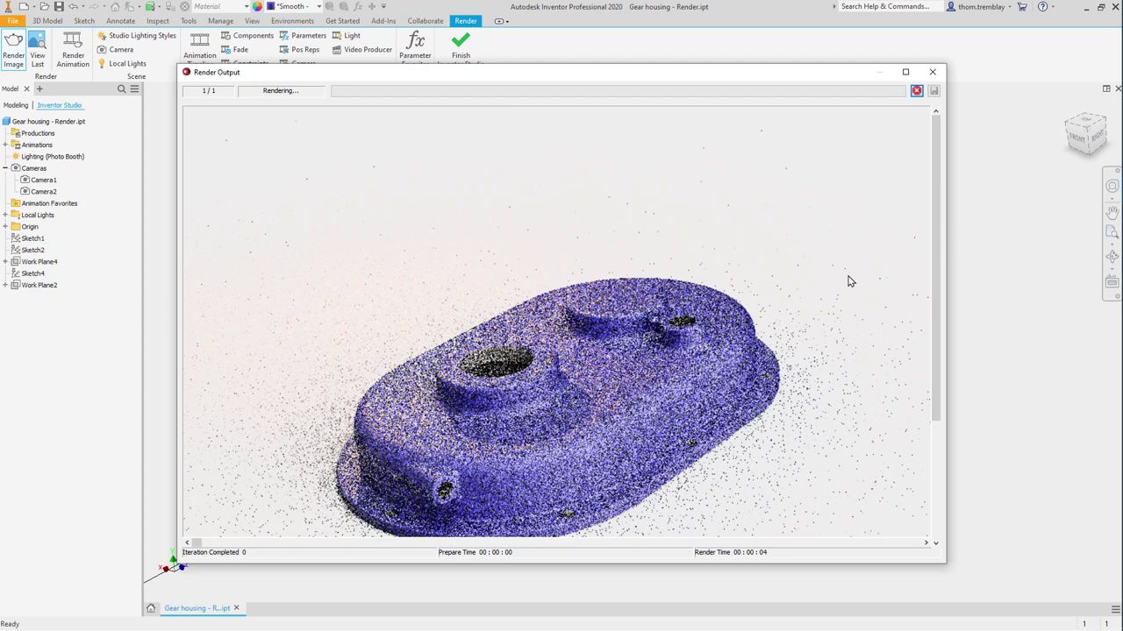
scroll(940, 242, "down", 1)
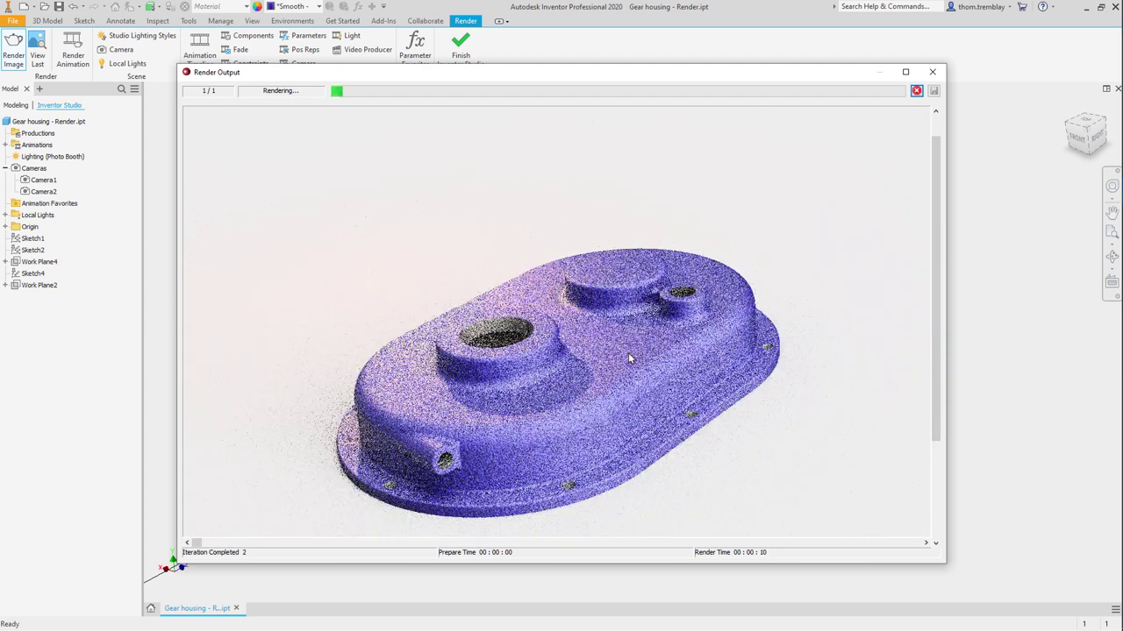
scroll(938, 275, "down", 2)
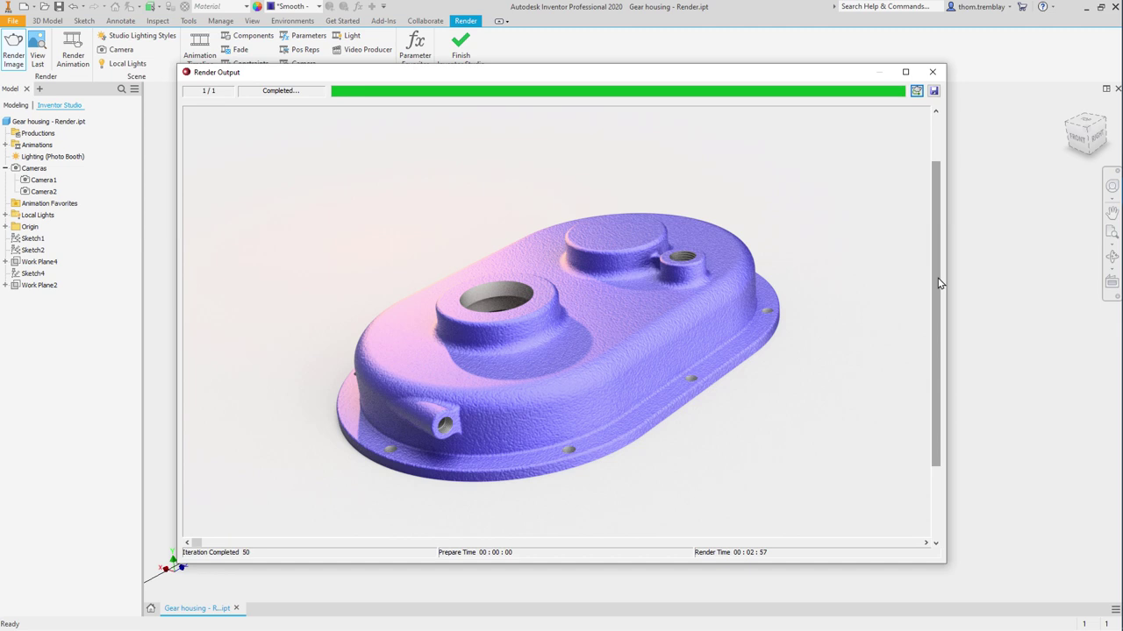
Step: Save the rendered image as 'Gear housing - Render.png'
left_click(934, 90)
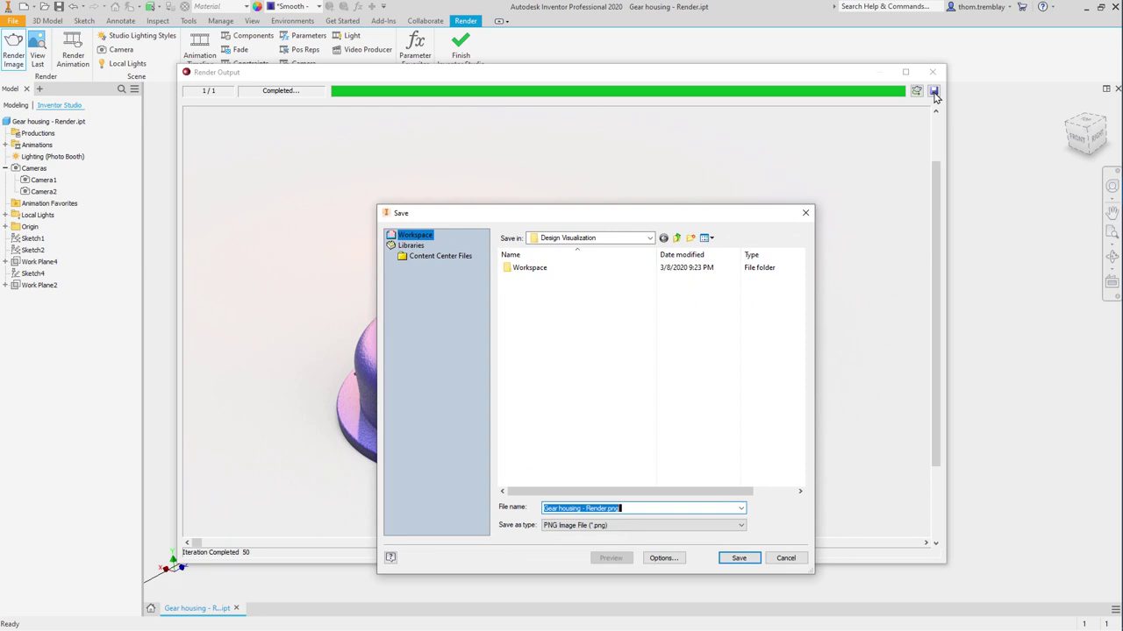
left_click_drag(671, 218, 638, 130)
left_click(596, 438)
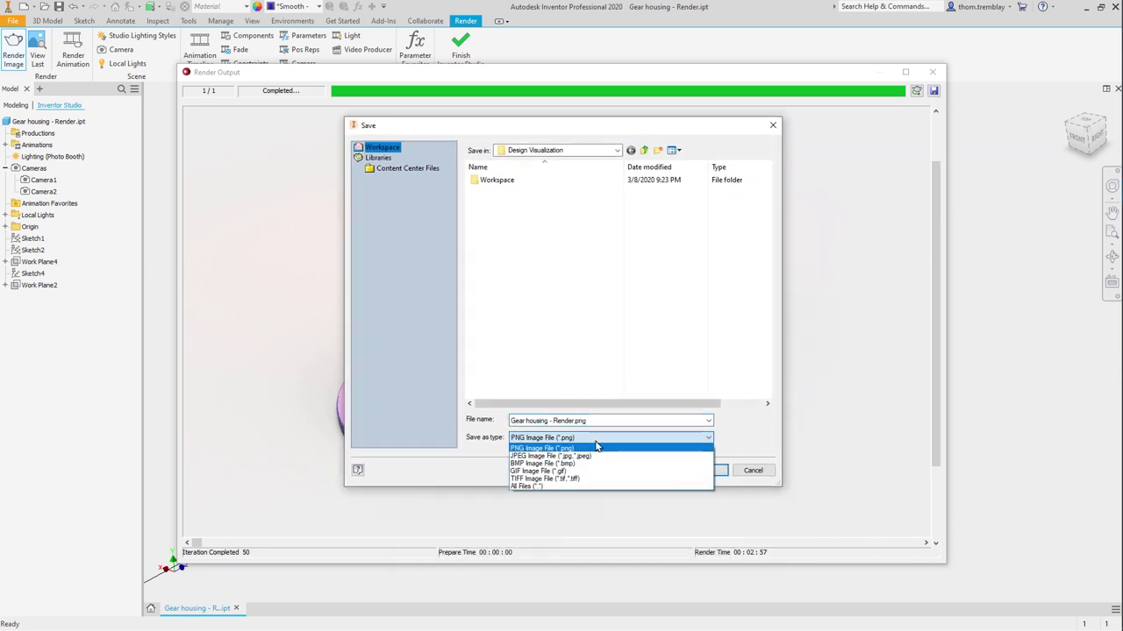
left_click(594, 448)
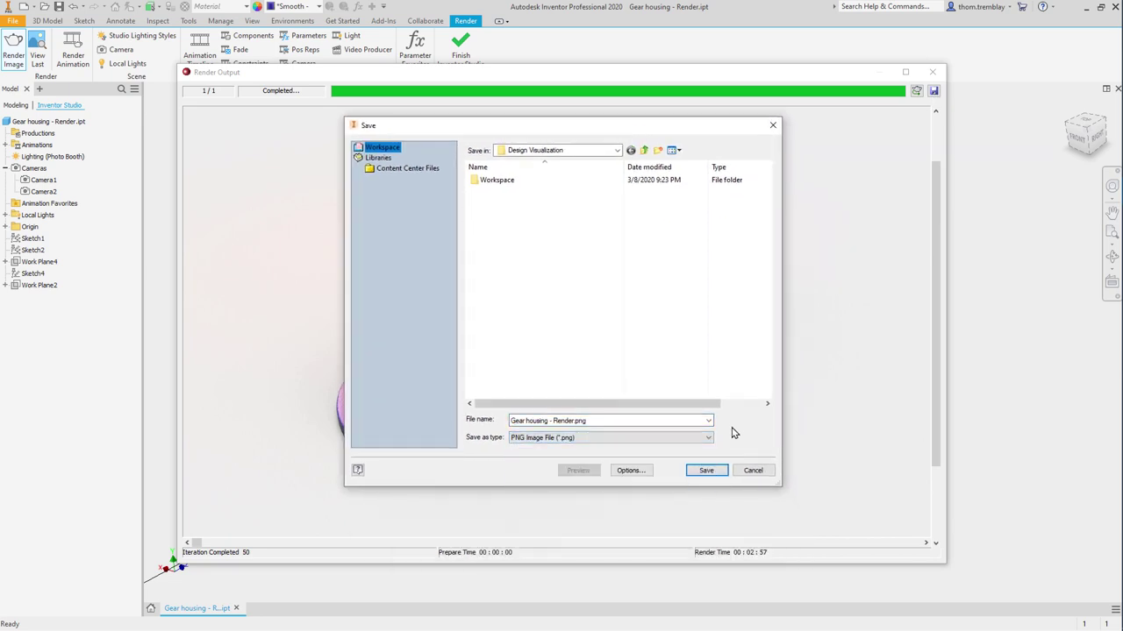
left_click(705, 471)
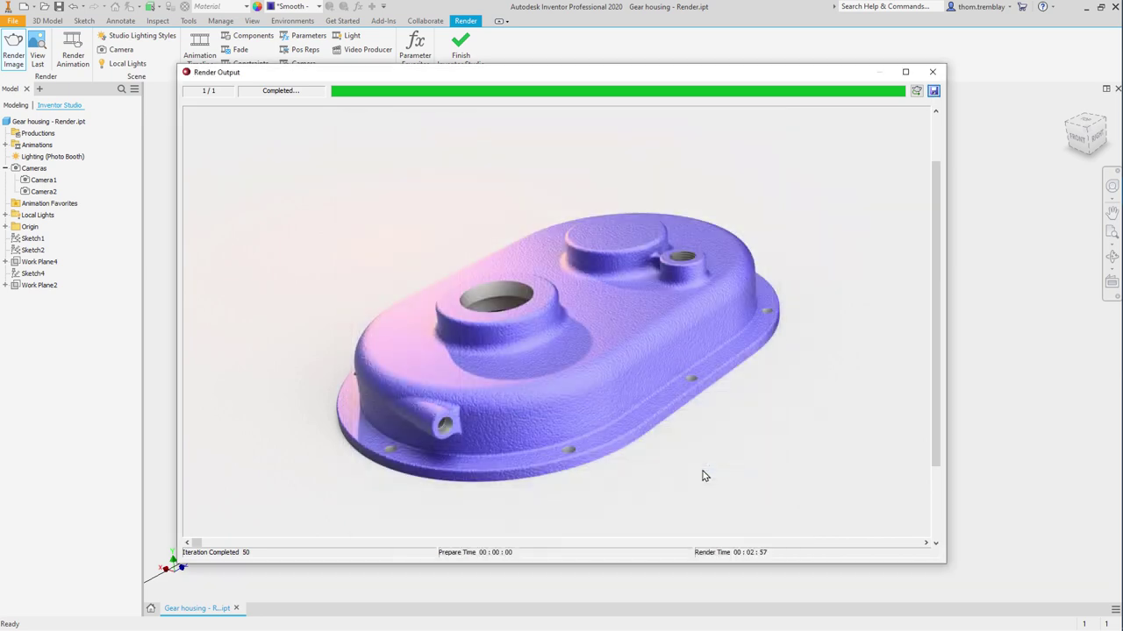
Step: Close the render windows, exit Inventor Studio, and fit the whole model in view
left_click(933, 71)
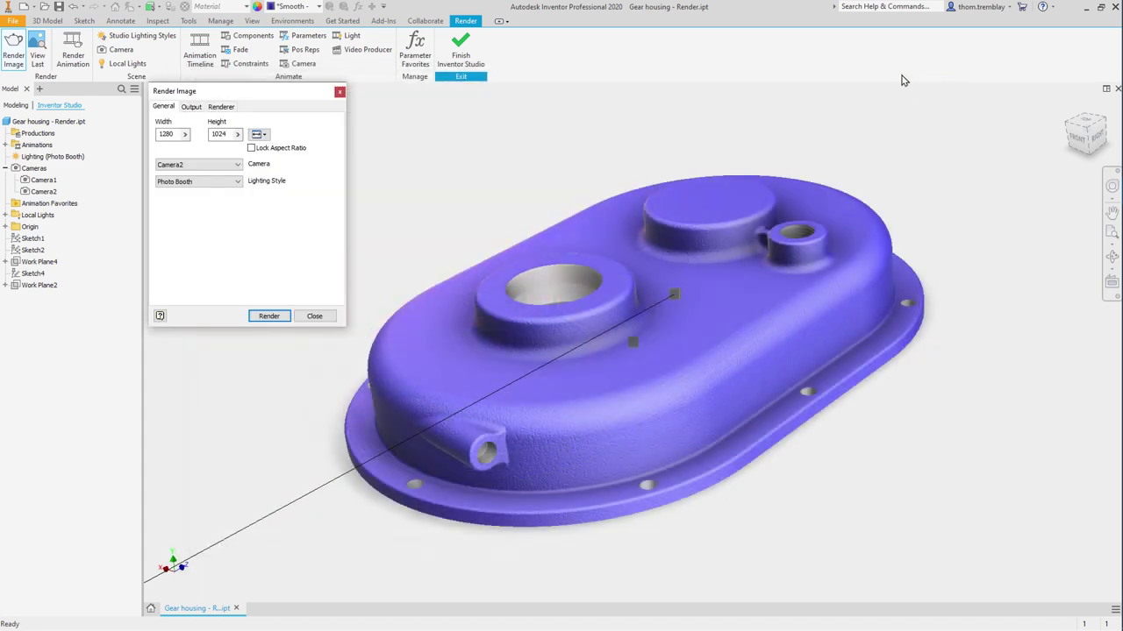
left_click(314, 316)
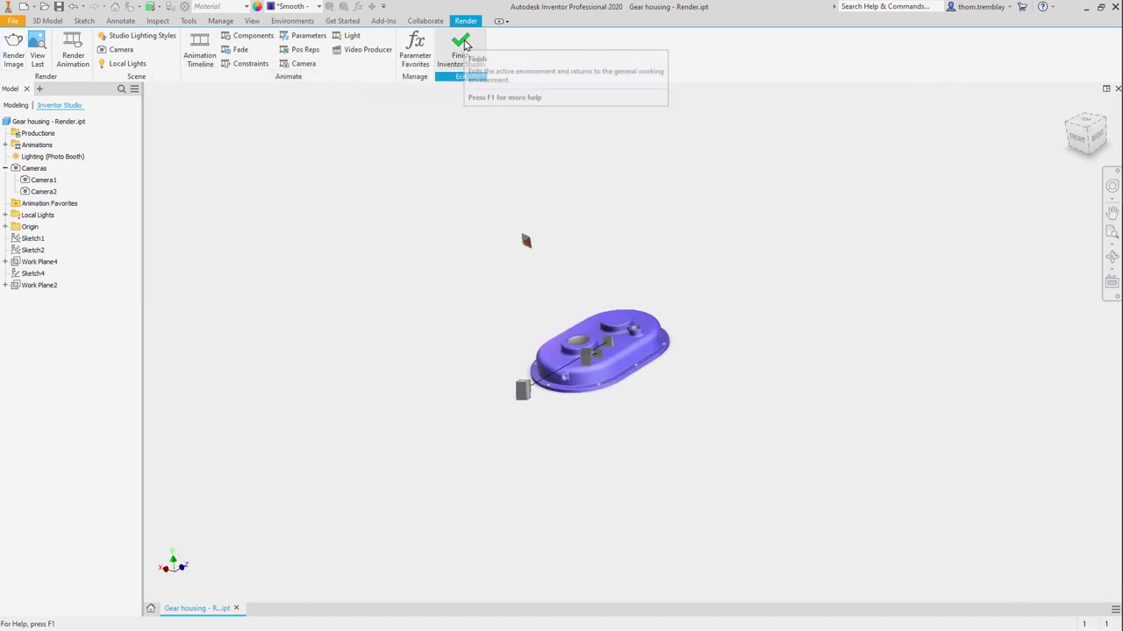
left_click(460, 44)
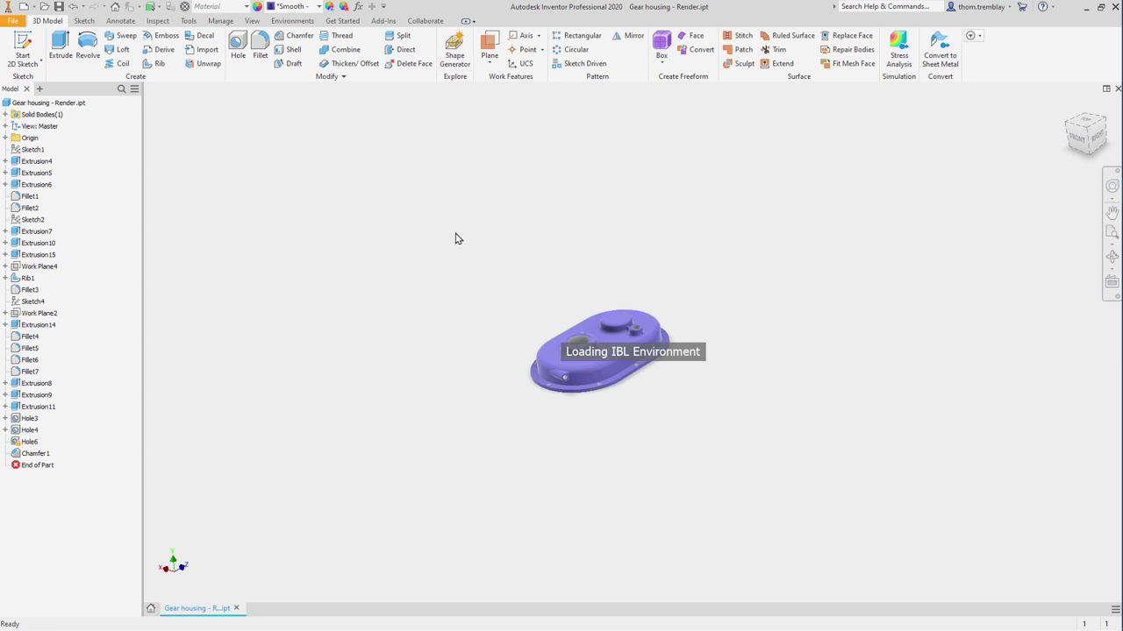
key("Home")
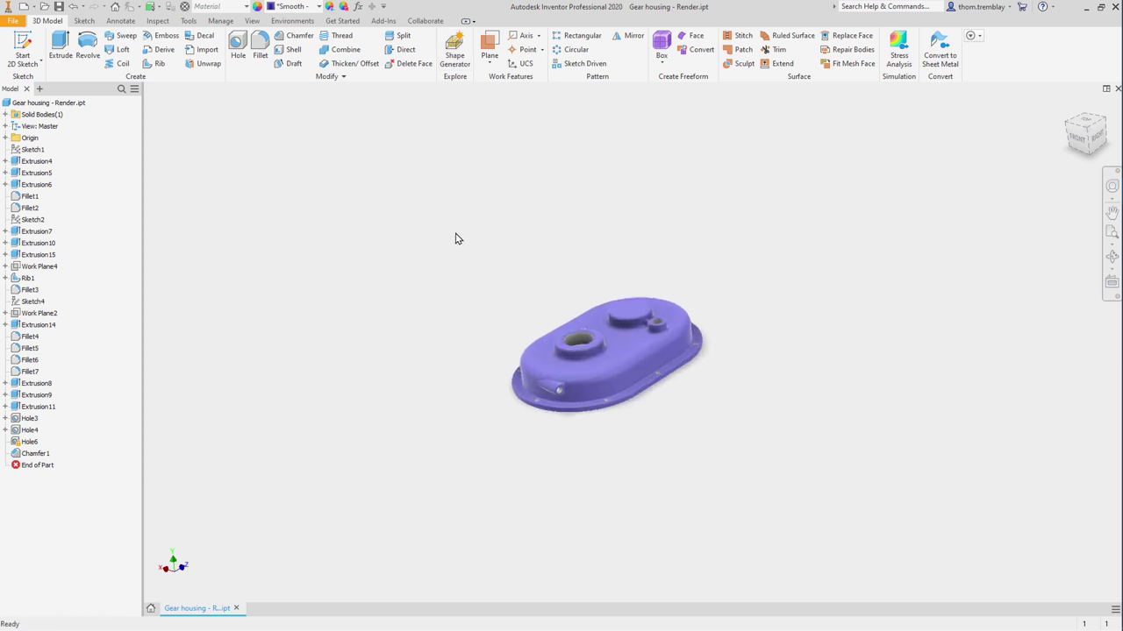